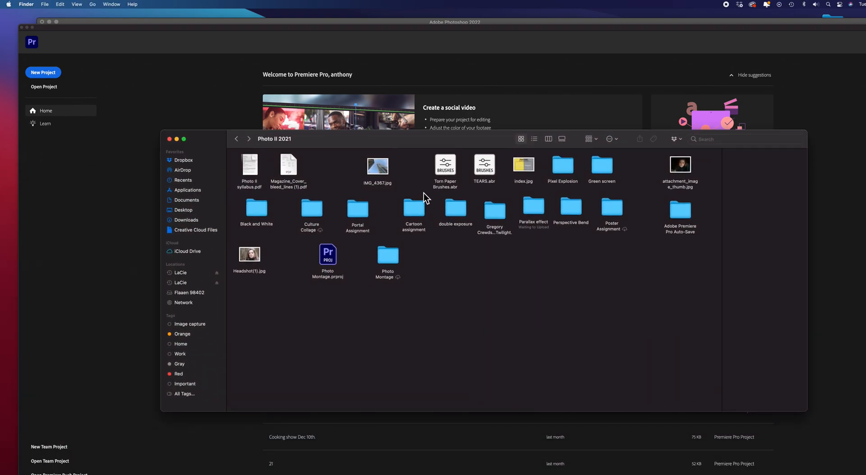
- Look over the files in the Photo Montage folder in Finder, then close the folder window
{"action": "double_click", "coordinate": [387, 255]}
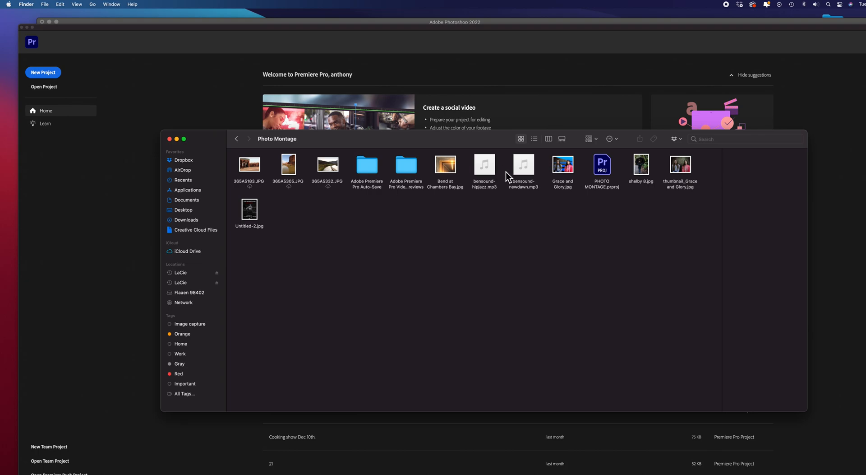
{"action": "left_click", "coordinate": [170, 139]}
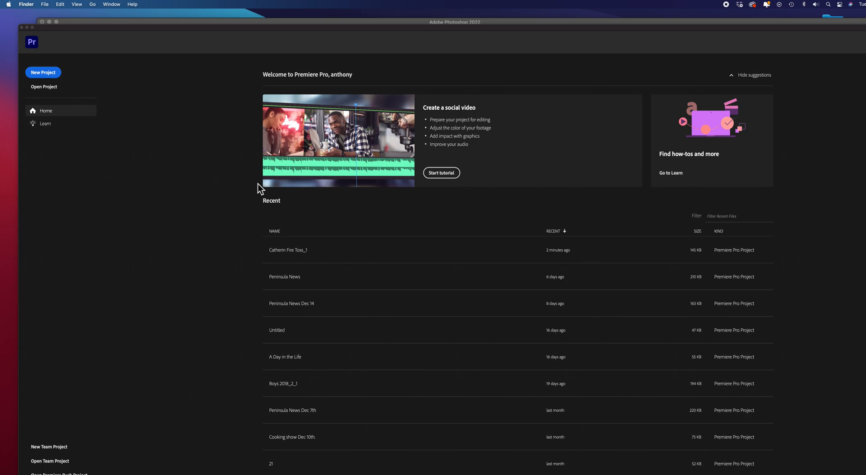
- Start a new Premiere Pro project and name it Photo Montage
{"action": "left_click", "coordinate": [41, 75]}
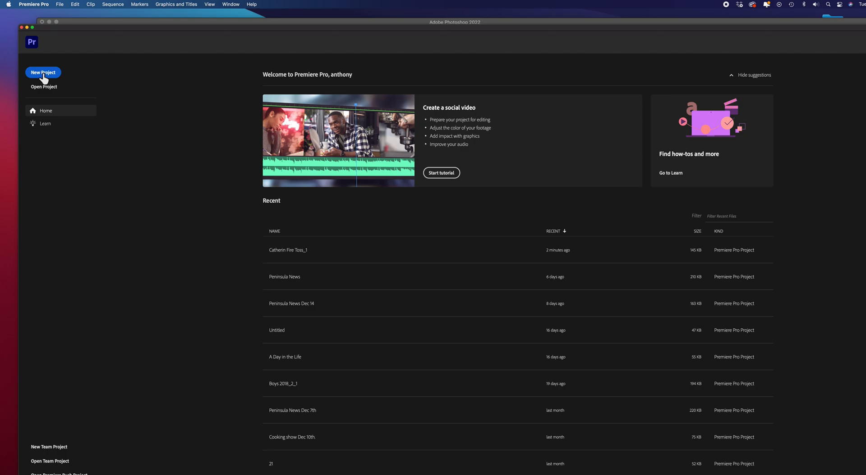
{"action": "left_click", "coordinate": [43, 76]}
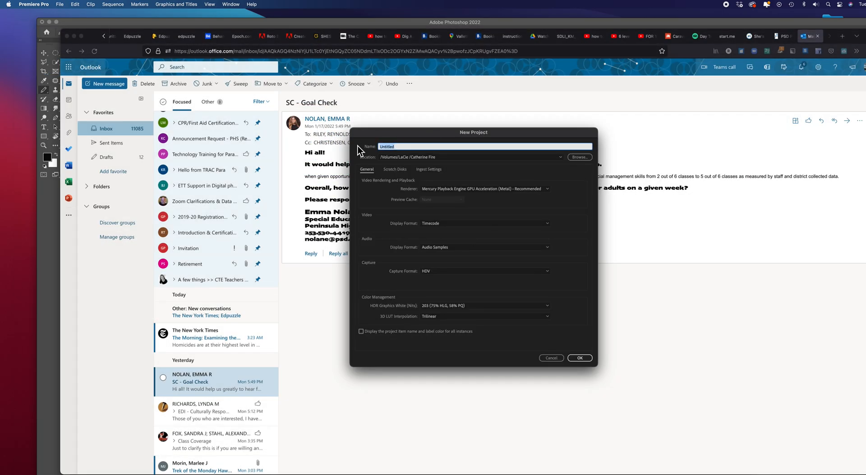
{"action": "type", "text": "Phot"}
{"action": "type", "text": "o Montage"}
- Set the project location to the Photo Montage folder inside Photo II 2021 on the iCloud Drive desktop
{"action": "left_click", "coordinate": [581, 157]}
{"action": "left_click", "coordinate": [580, 157]}
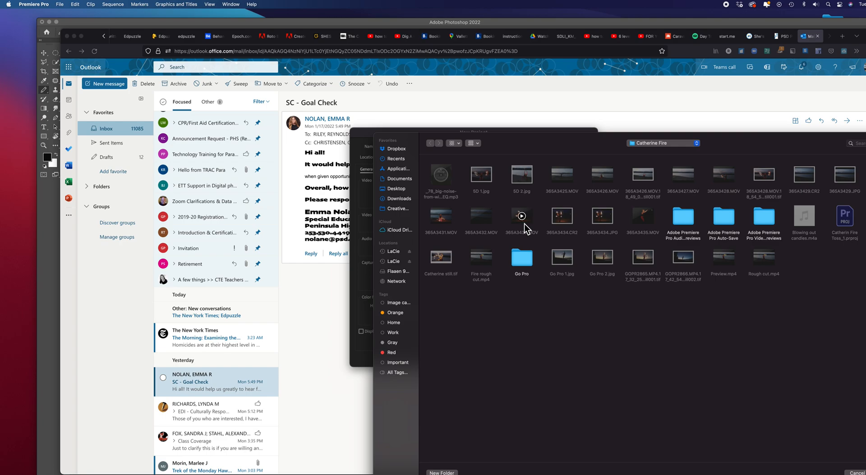
{"action": "left_click", "coordinate": [399, 230]}
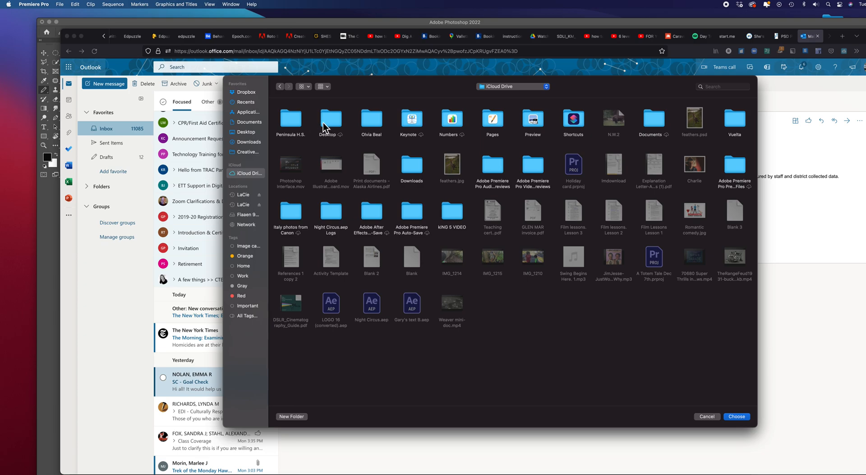
{"action": "left_click", "coordinate": [323, 122]}
{"action": "double_click", "coordinate": [323, 122]}
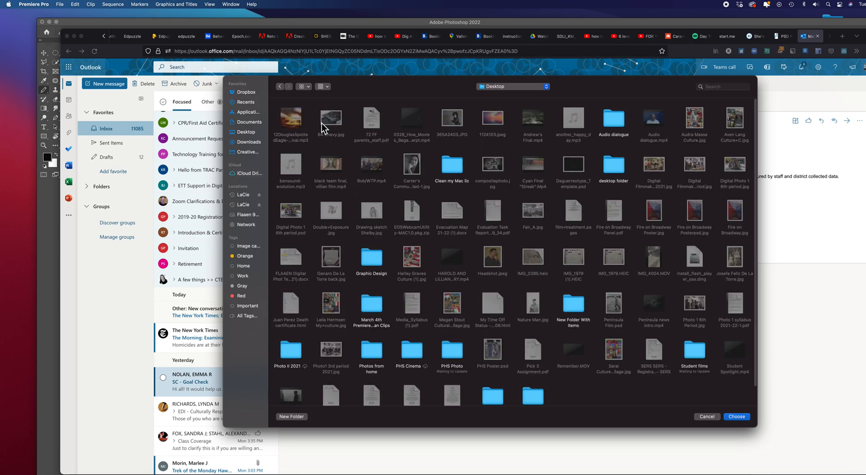
{"action": "scroll", "coordinate": [571, 275], "scroll_direction": "down", "scroll_amount": 1}
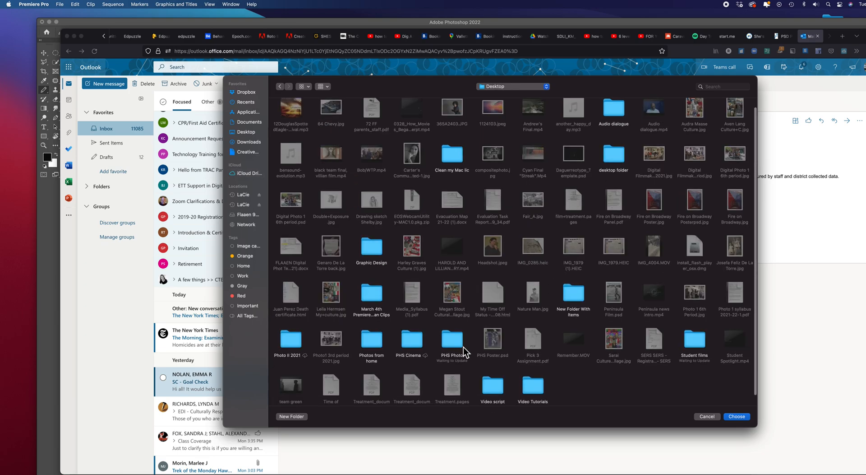
{"action": "scroll", "coordinate": [465, 347], "scroll_direction": "down", "scroll_amount": 1}
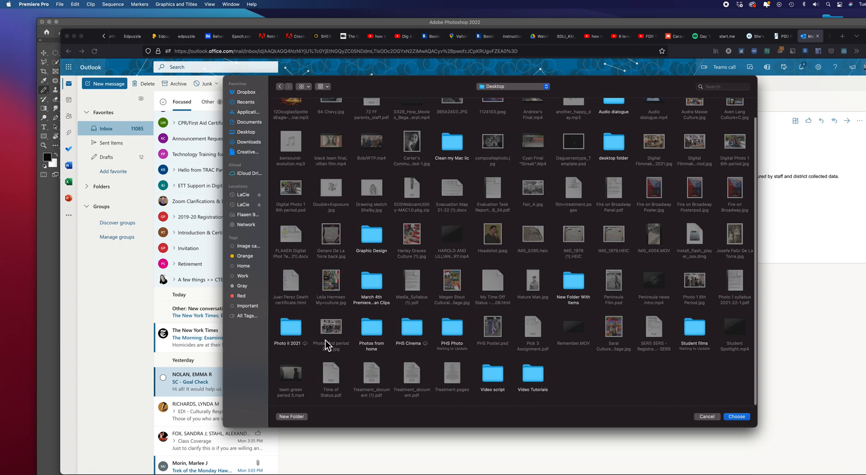
{"action": "left_click", "coordinate": [289, 334]}
{"action": "double_click", "coordinate": [289, 334]}
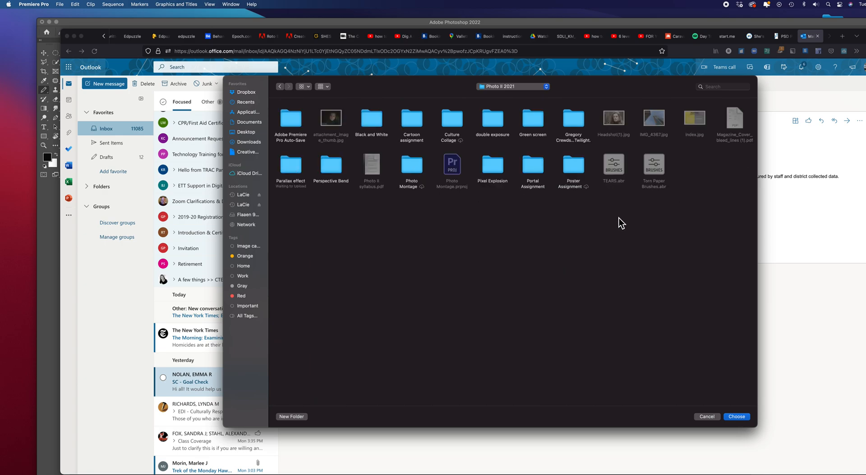
{"action": "double_click", "coordinate": [411, 166]}
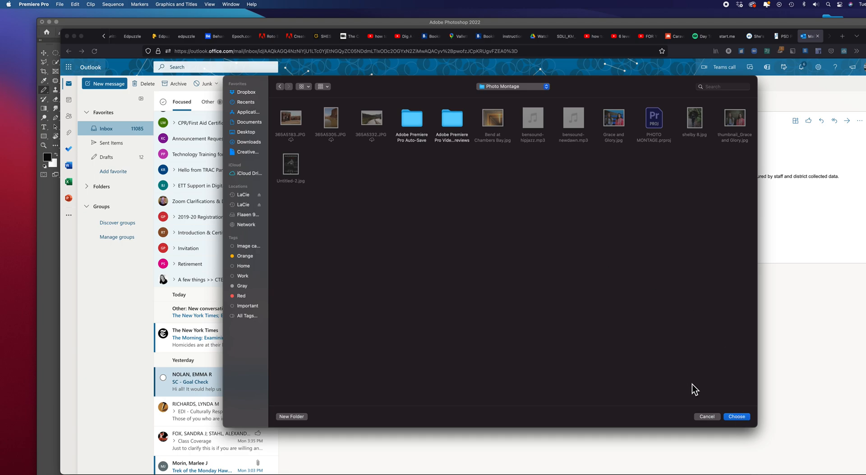
{"action": "left_click", "coordinate": [737, 416]}
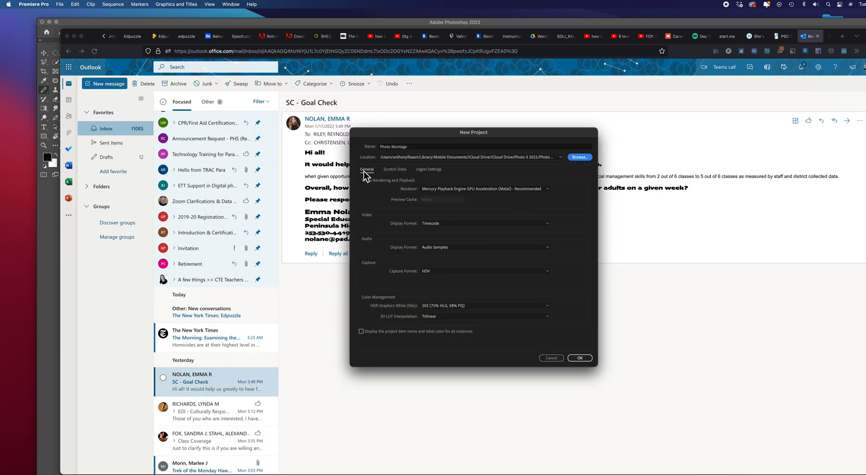
- Set the scratch disks for captured video, captured audio, video previews and audio previews to the Photo Montage folder
{"action": "left_click", "coordinate": [395, 170]}
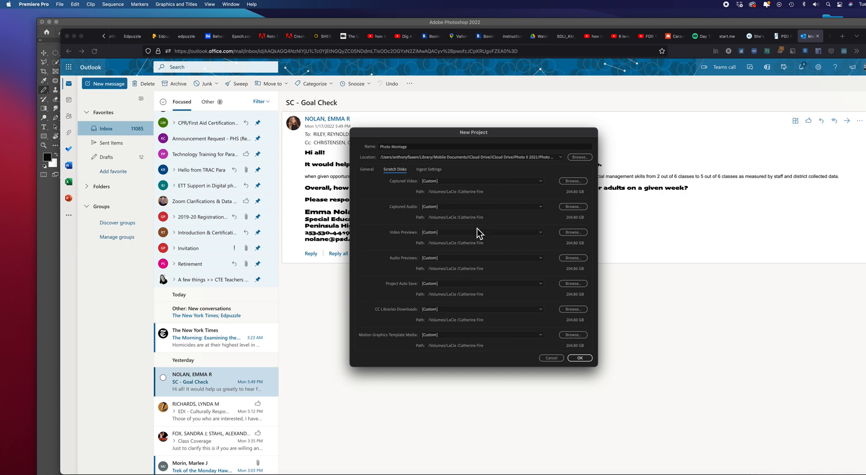
{"action": "left_click", "coordinate": [573, 181]}
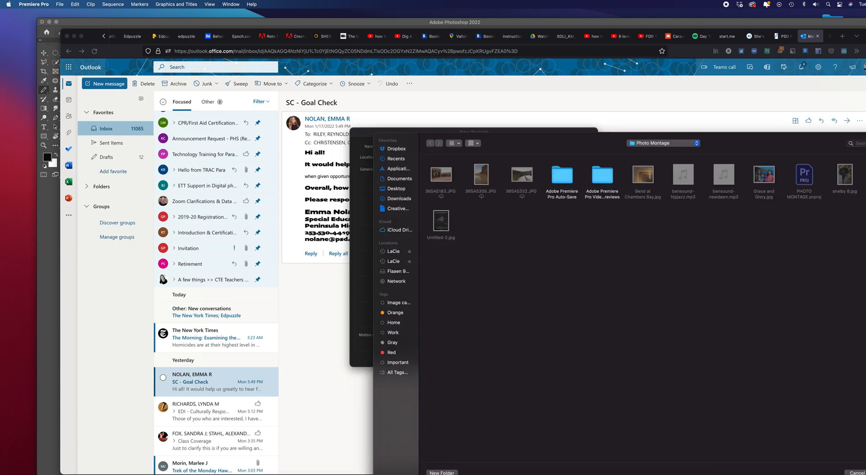
{"action": "left_click", "coordinate": [865, 472]}
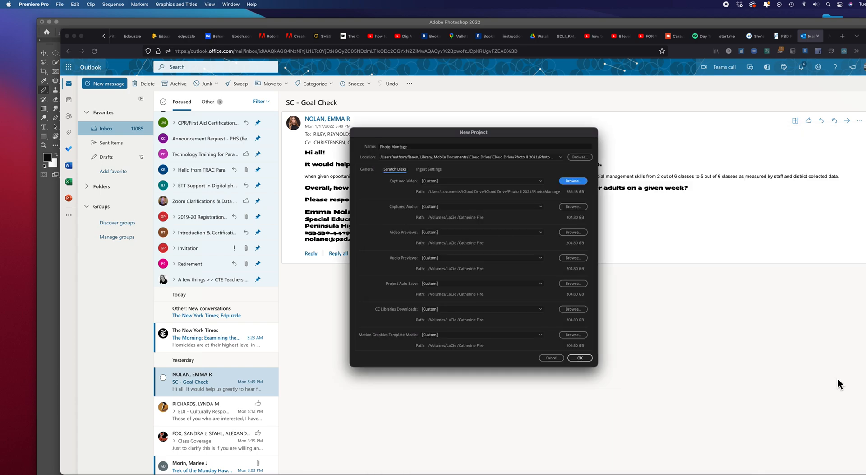
{"action": "left_click", "coordinate": [565, 206]}
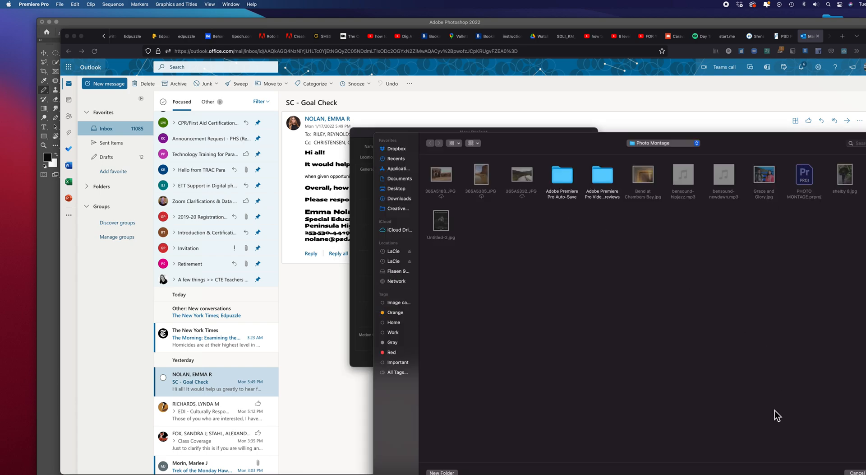
{"action": "left_click", "coordinate": [865, 472]}
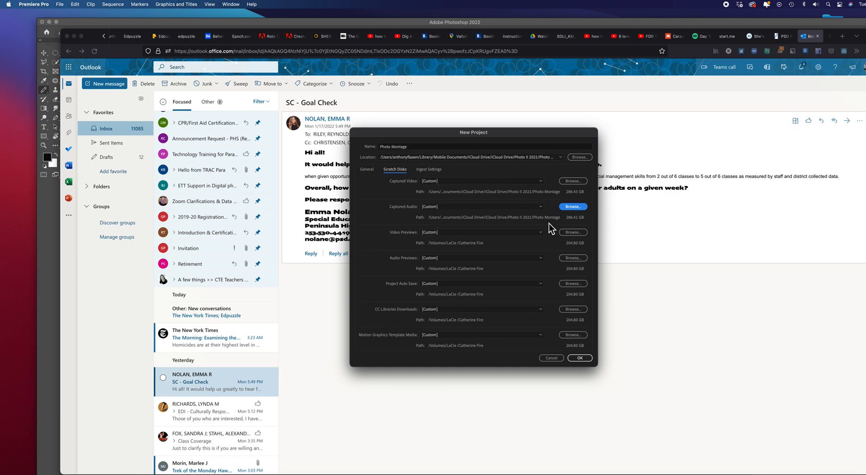
{"action": "left_click", "coordinate": [569, 232]}
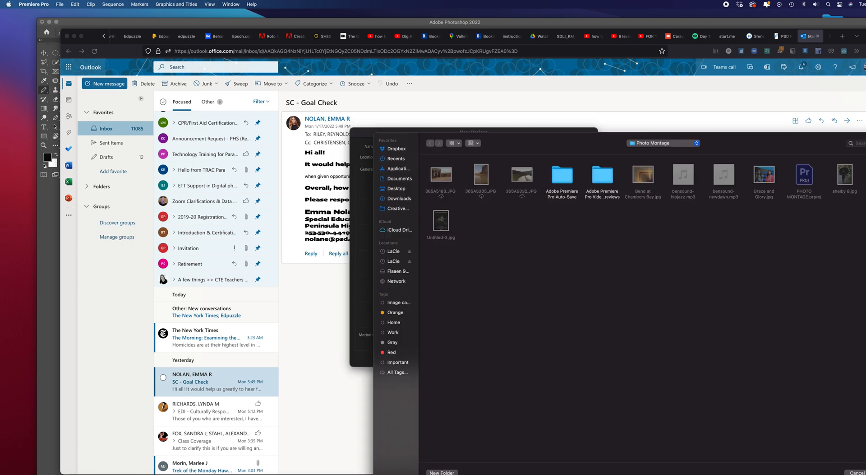
{"action": "left_click", "coordinate": [865, 473]}
{"action": "left_click", "coordinate": [576, 260]}
{"action": "left_click", "coordinate": [865, 472]}
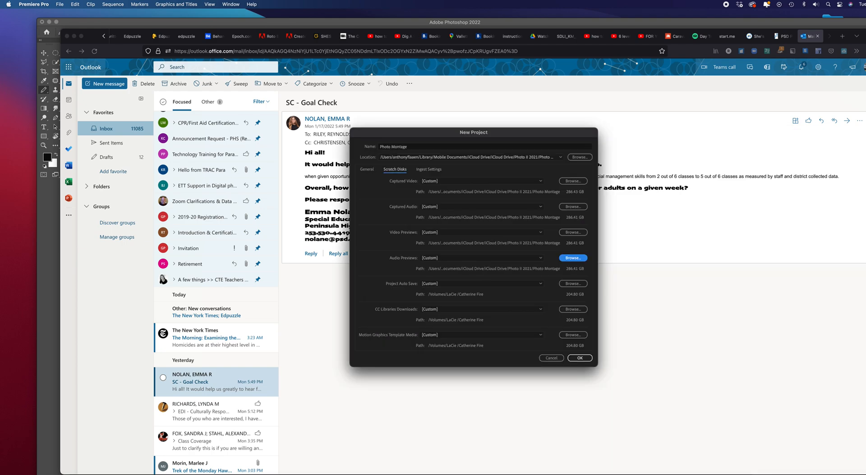
- Set the scratch disks for project auto save, CC Libraries downloads and motion graphics template media to the Photo Montage folder
{"action": "left_click", "coordinate": [574, 286]}
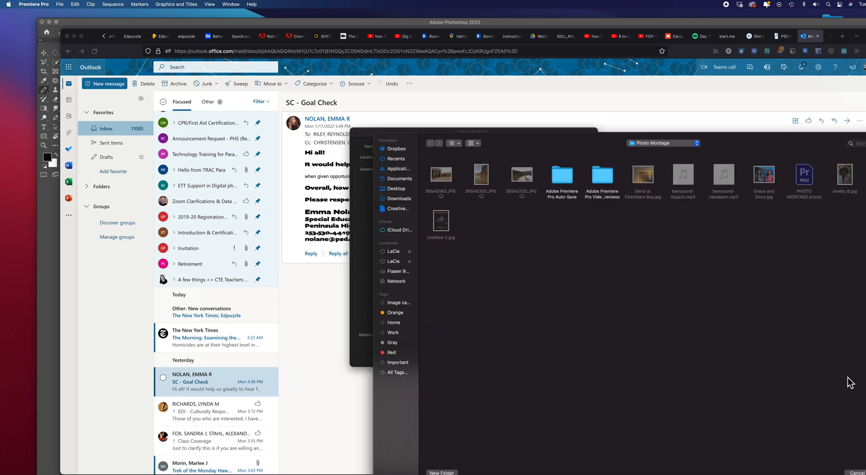
{"action": "left_click", "coordinate": [865, 472]}
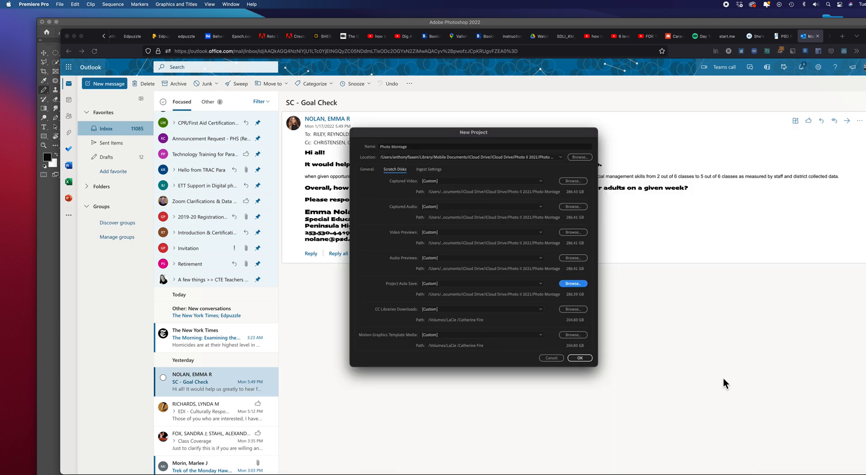
{"action": "left_click", "coordinate": [580, 312]}
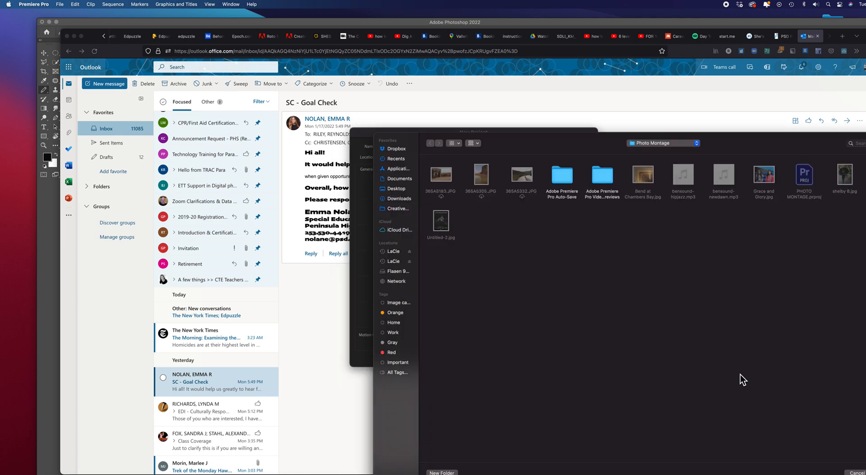
{"action": "left_click", "coordinate": [865, 473]}
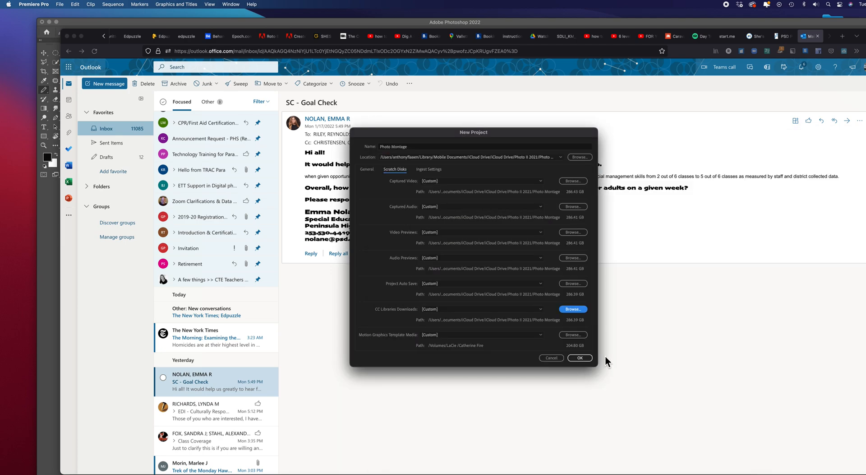
{"action": "left_click", "coordinate": [579, 337]}
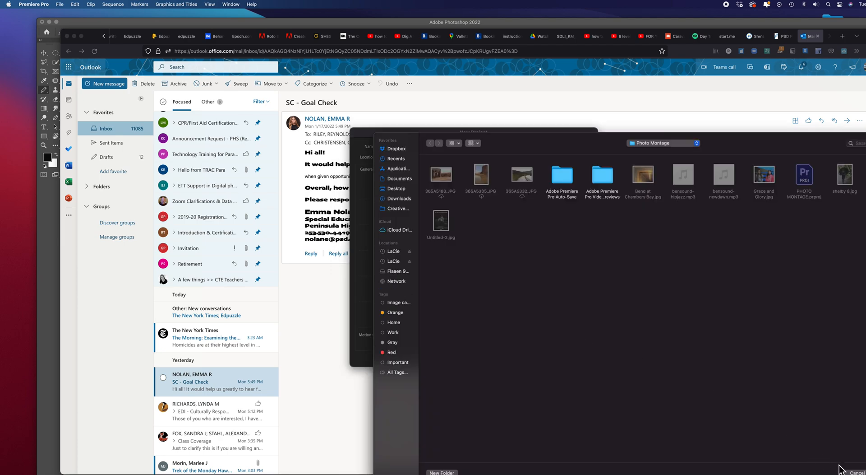
{"action": "left_click", "coordinate": [865, 472]}
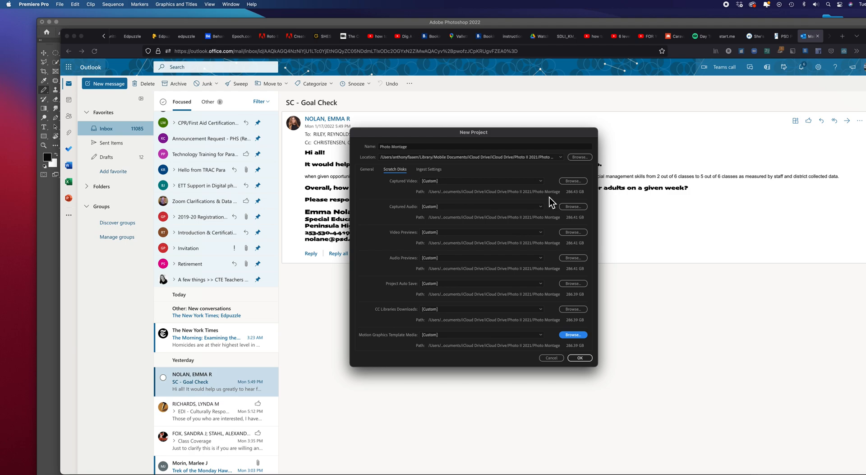
- Create the project, replacing the existing one of the same name, and shift the project window slightly upward
{"action": "left_click", "coordinate": [579, 357]}
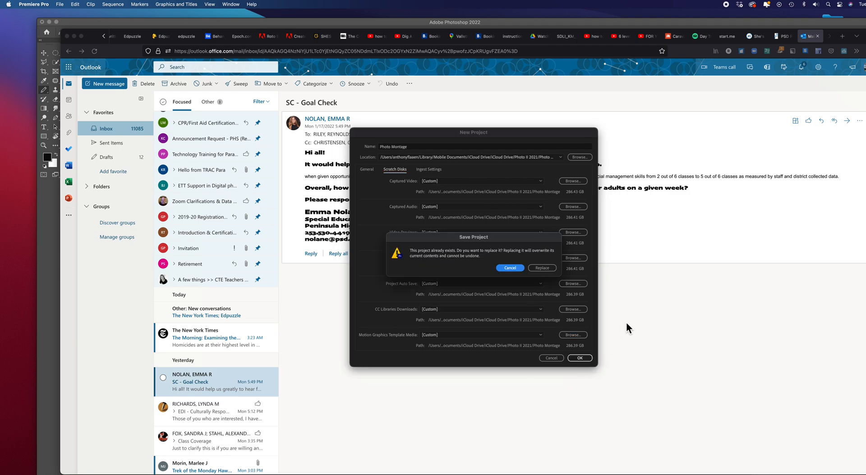
{"action": "left_click", "coordinate": [537, 269]}
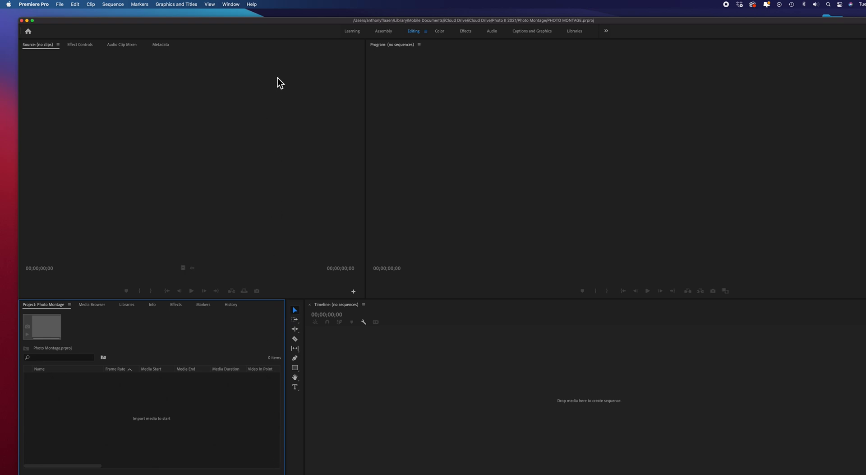
{"action": "left_click_drag", "start_coordinate": [265, 23], "coordinate": [262, 14]}
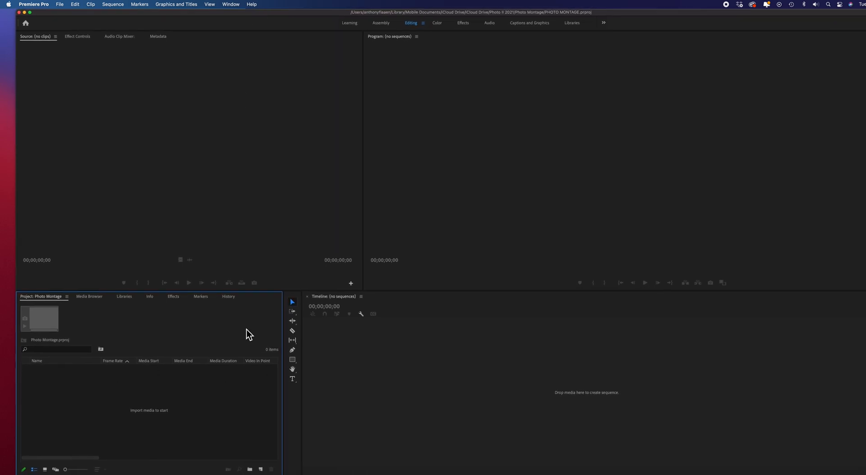
- Create a 1920 × 1080 Black Video item in the project with square pixels
{"action": "left_click", "coordinate": [261, 469]}
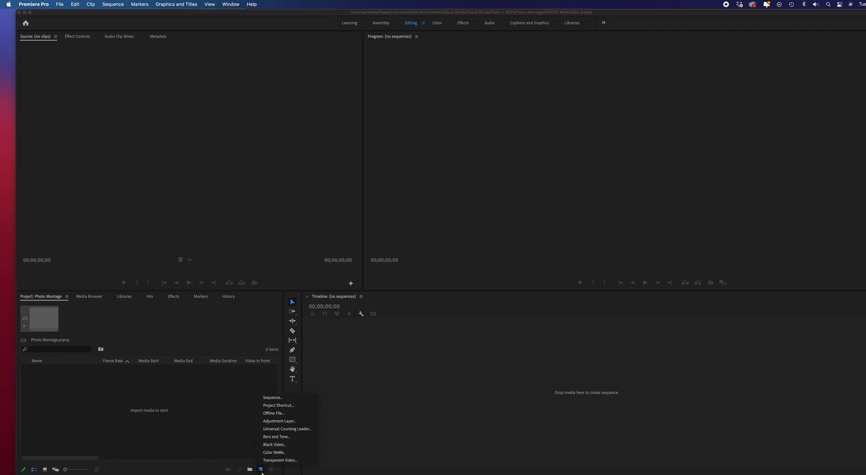
{"action": "left_click", "coordinate": [275, 444]}
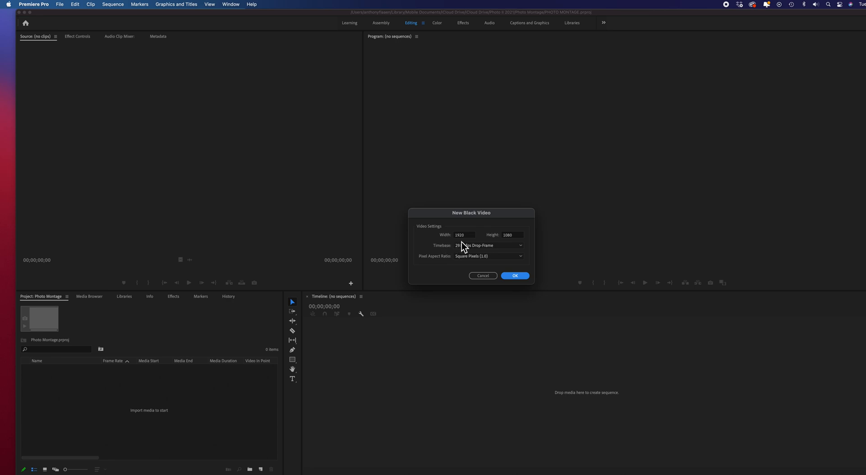
{"action": "left_click", "coordinate": [519, 276]}
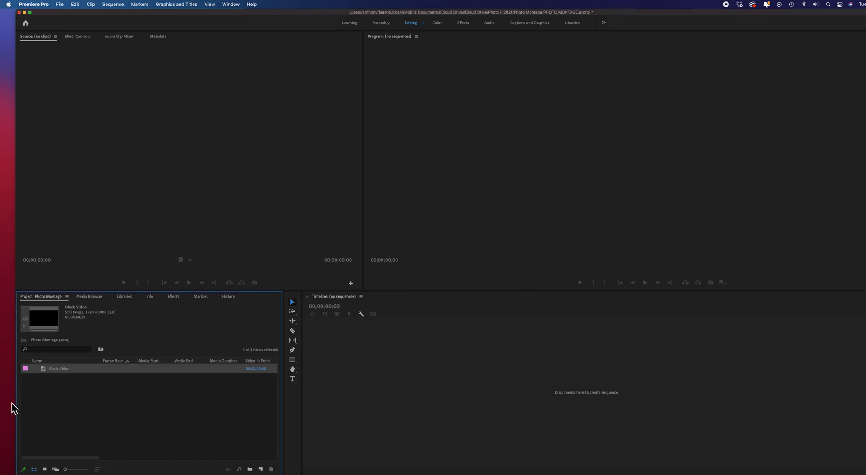
- Load the Black Video item into the Source monitor and place it on the empty timeline to make a sequence
{"action": "double_click", "coordinate": [26, 369]}
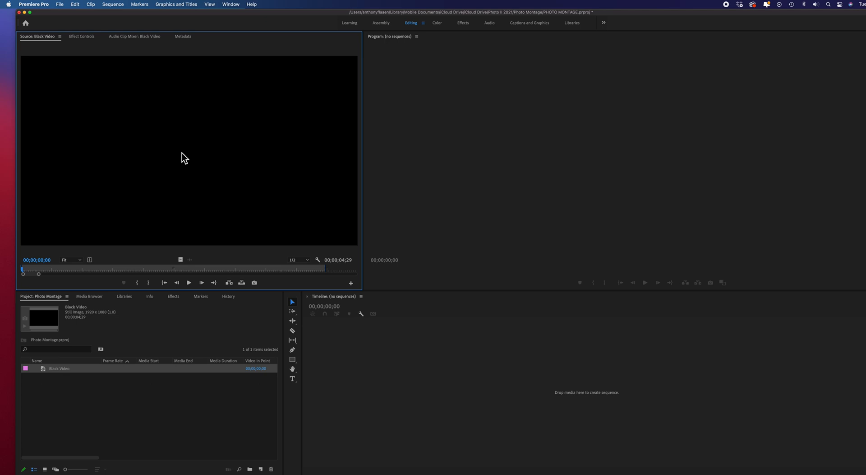
{"action": "left_click_drag", "start_coordinate": [181, 155], "coordinate": [451, 386]}
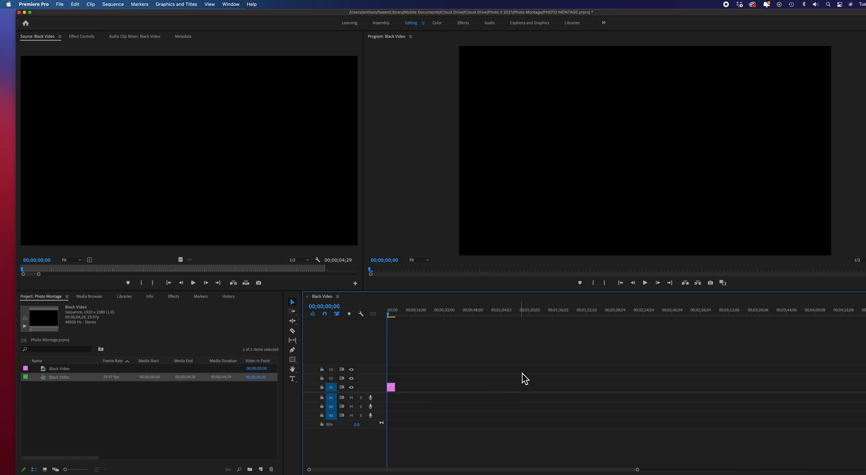
- Lengthen the Black Video clip on V1 to about 2.5 minutes, slide it later on the track, and place the playhead at 00;00;35;23
{"action": "left_click_drag", "start_coordinate": [406, 389], "coordinate": [673, 404]}
{"action": "left_click_drag", "start_coordinate": [560, 389], "coordinate": [617, 390]}
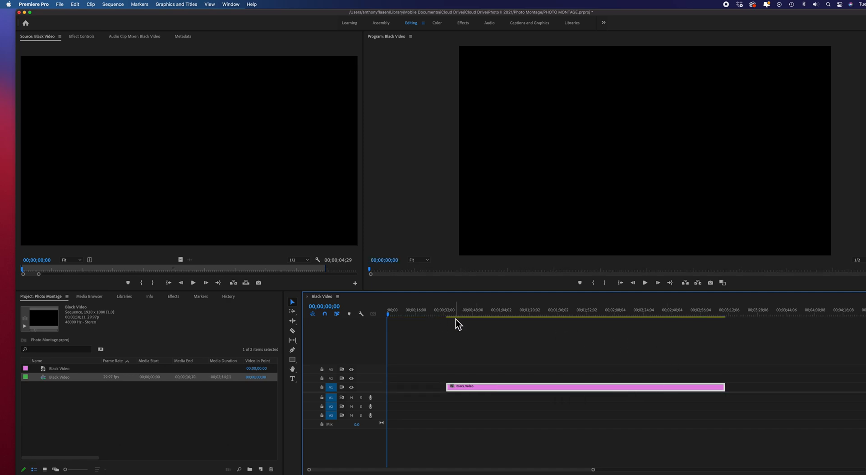
{"action": "left_click_drag", "start_coordinate": [481, 391], "coordinate": [491, 394]}
{"action": "left_click", "coordinate": [451, 313]}
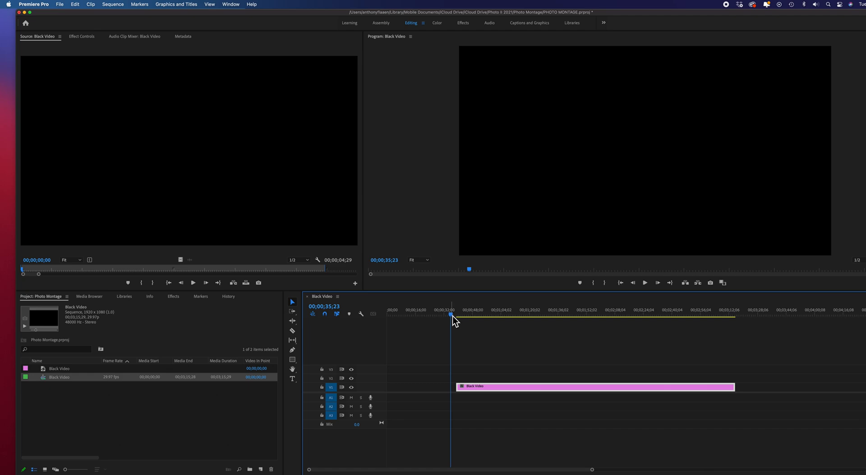
- Mark an In point at 00;00;37;05, just before the Black Video clip, and render the sequence from In to Out
{"action": "left_click", "coordinate": [454, 315]}
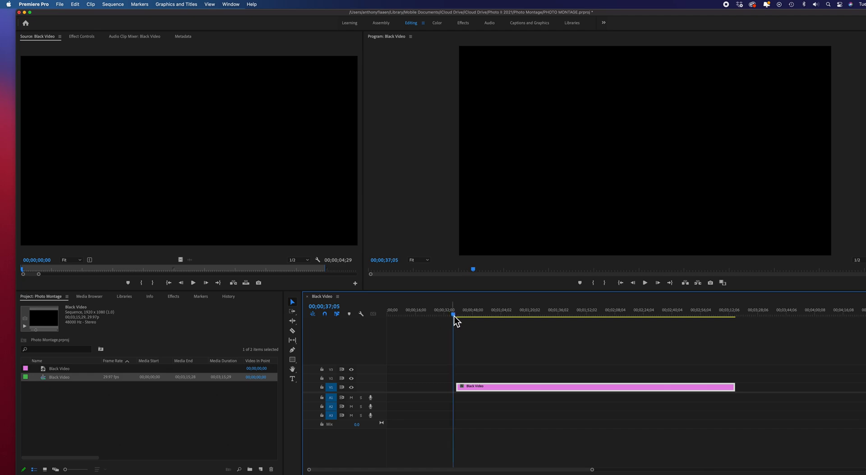
{"action": "right_click", "coordinate": [454, 316]}
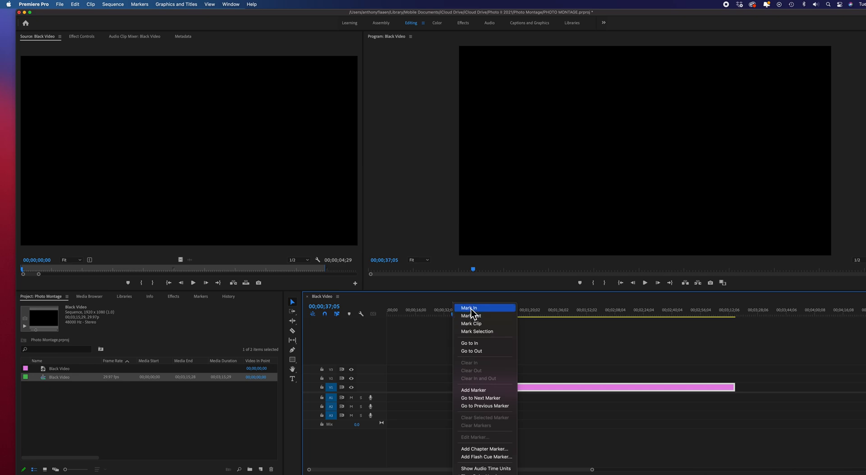
{"action": "left_click", "coordinate": [471, 308]}
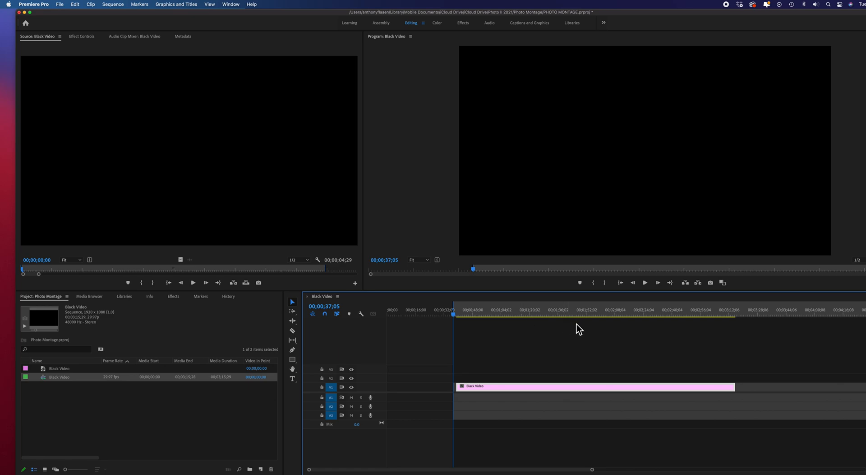
{"action": "left_click", "coordinate": [113, 5]}
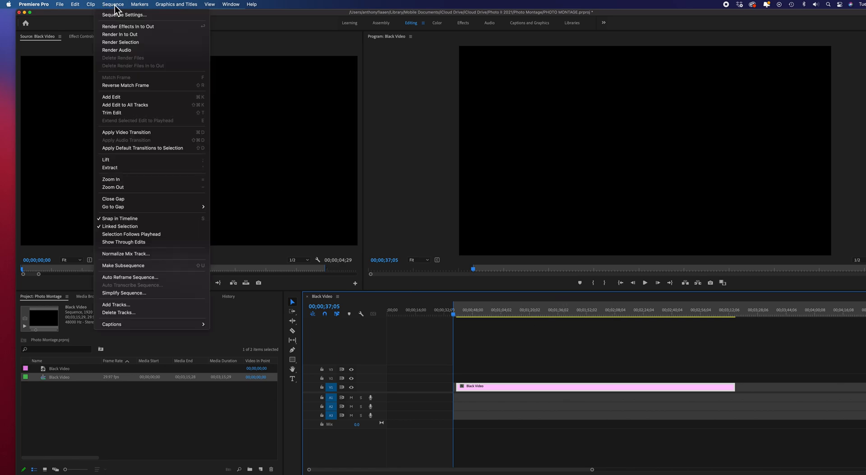
{"action": "left_click", "coordinate": [115, 35]}
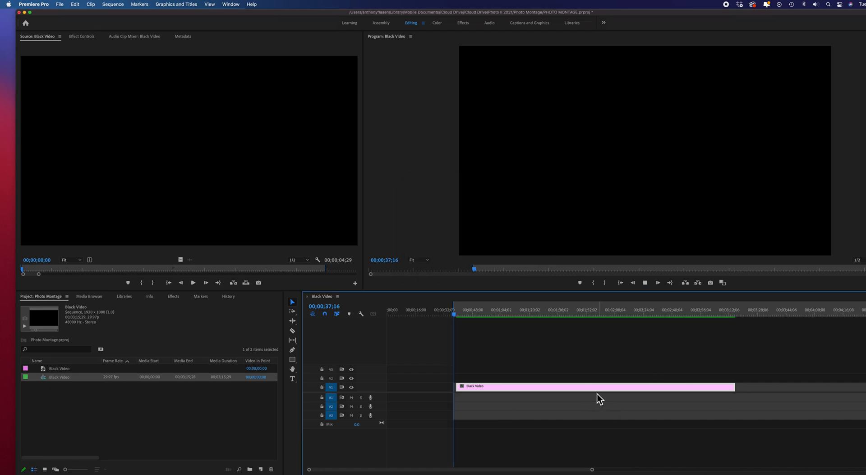
{"action": "left_click_drag", "start_coordinate": [459, 315], "coordinate": [453, 315]}
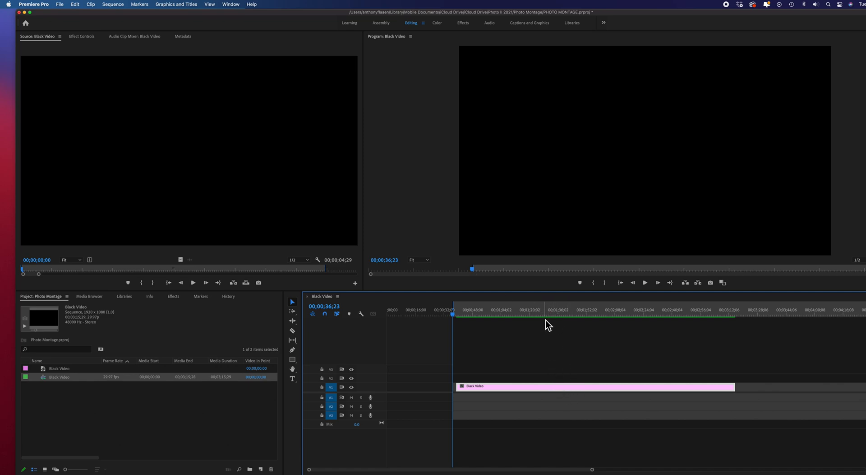
{"action": "left_click", "coordinate": [114, 5]}
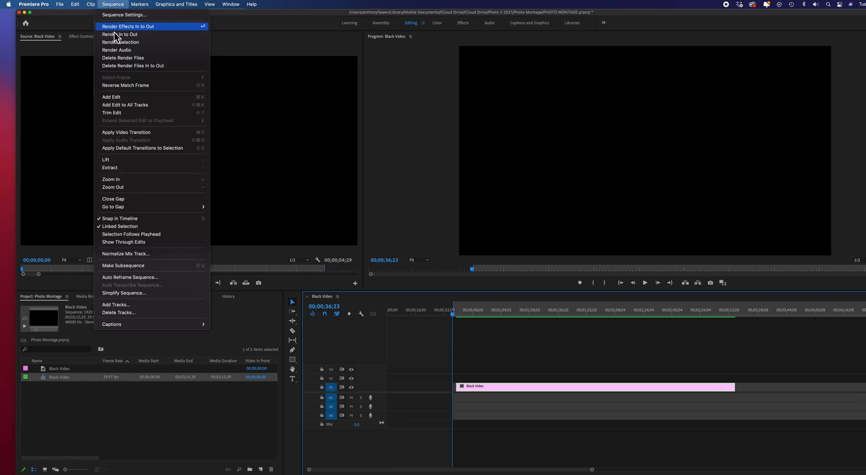
{"action": "left_click", "coordinate": [109, 6]}
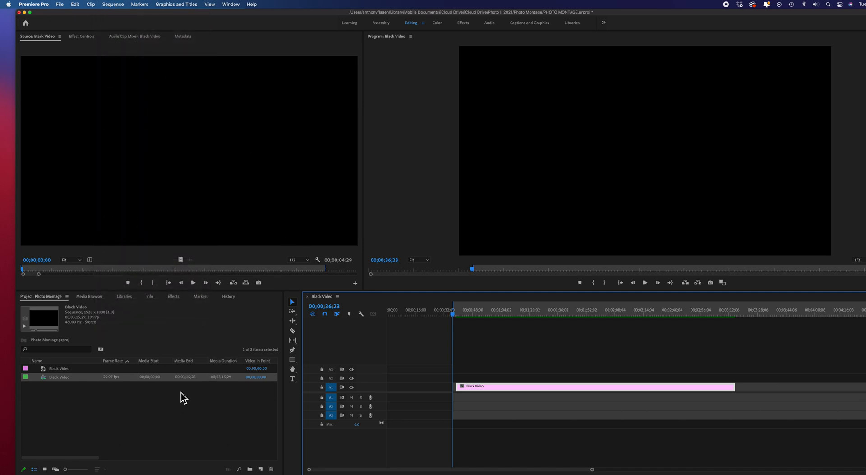
- Import 365A5183.JPG, Bend at Chambers Bay.jpg, Grace and Glory.jpg, shelby 8.jpg, thumbnail_Grace and Glory.jpg, bensound-hipjazz.mp3 and bensound-newdawn.mp3 from Photo II 2021's Photo Montage folder
{"action": "right_click", "coordinate": [102, 399]}
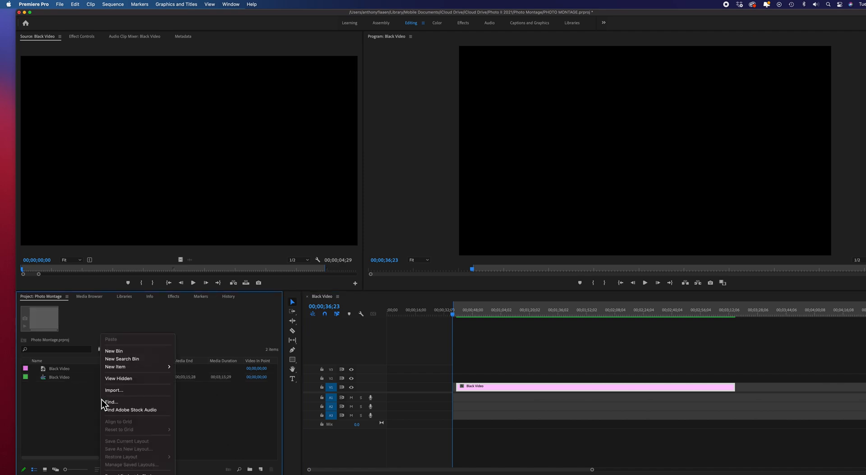
{"action": "left_click", "coordinate": [123, 392]}
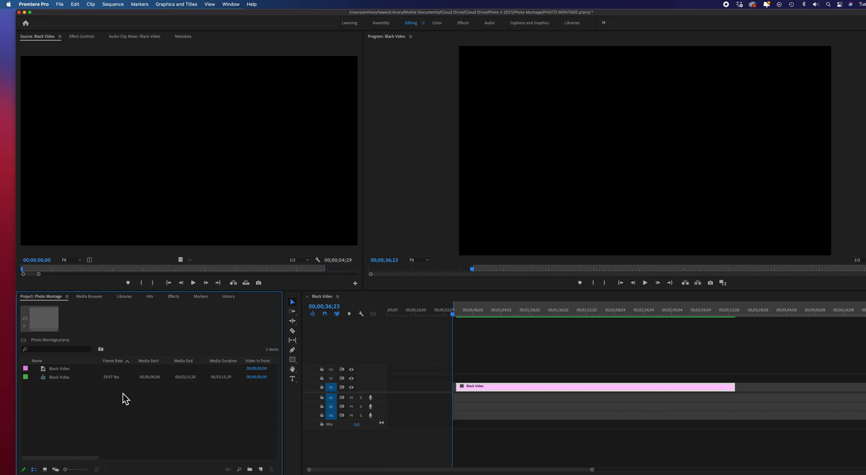
{"action": "double_click", "coordinate": [123, 393]}
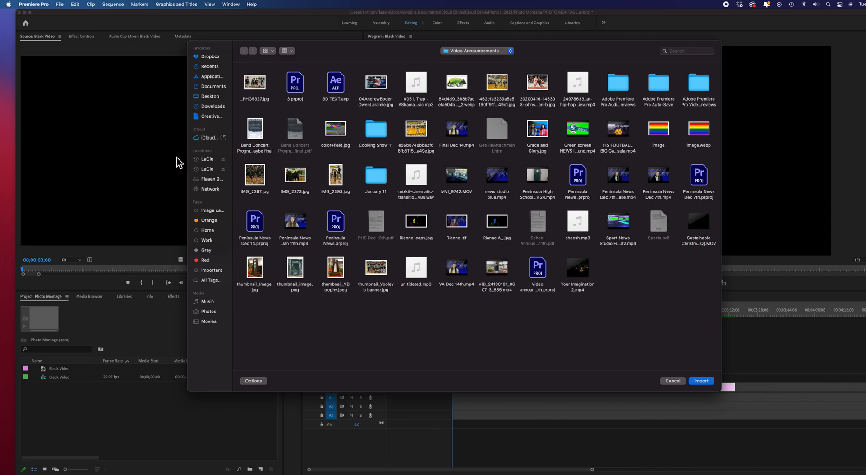
{"action": "left_click", "coordinate": [209, 138]}
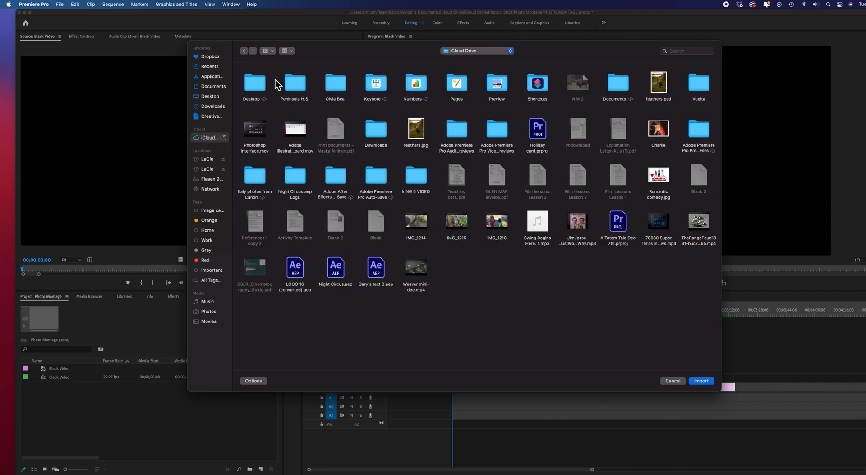
{"action": "double_click", "coordinate": [256, 85]}
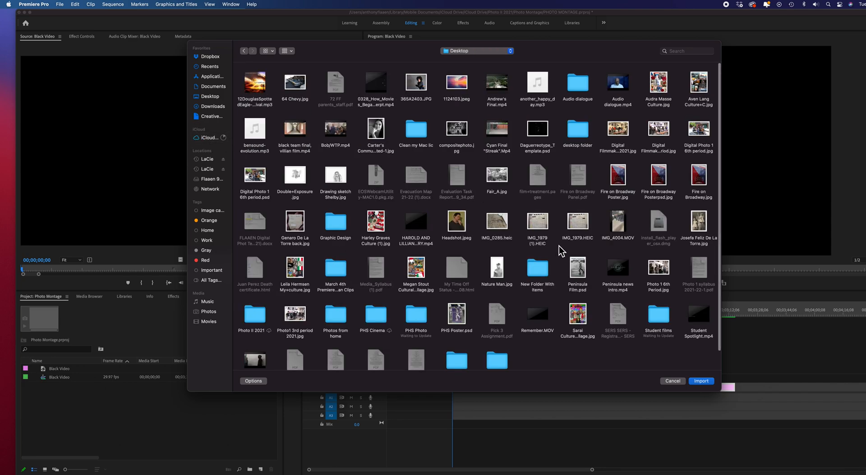
{"action": "left_click", "coordinate": [248, 320]}
{"action": "double_click", "coordinate": [248, 320]}
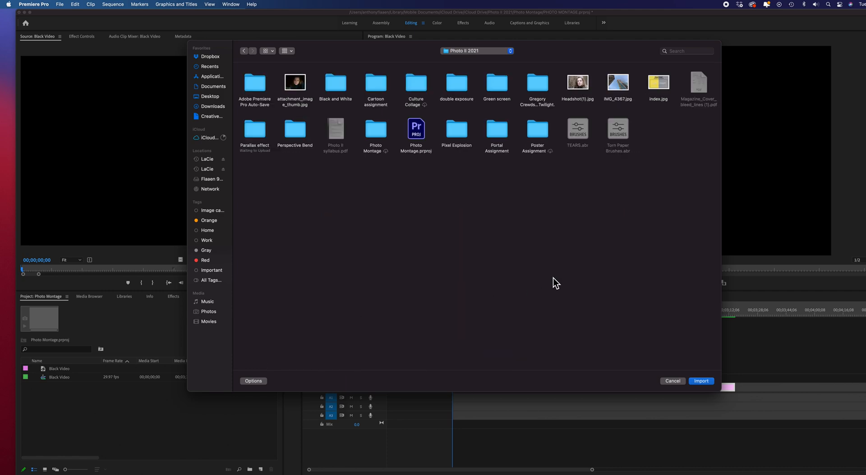
{"action": "double_click", "coordinate": [379, 135]}
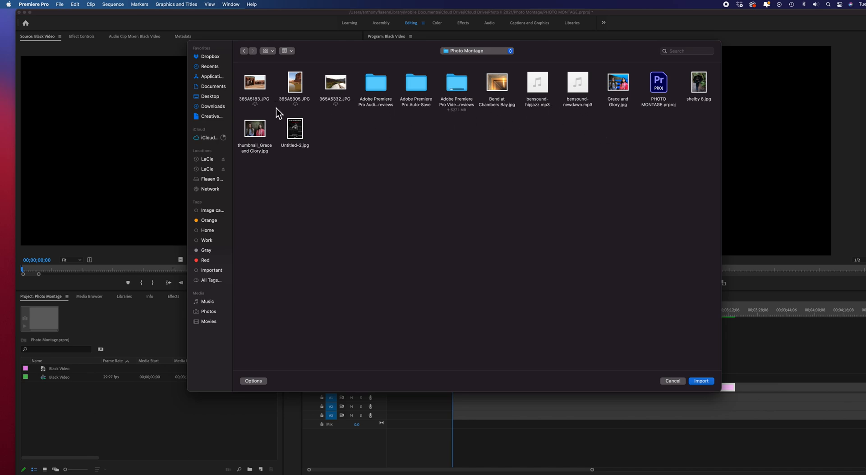
{"action": "left_click", "coordinate": [254, 83]}
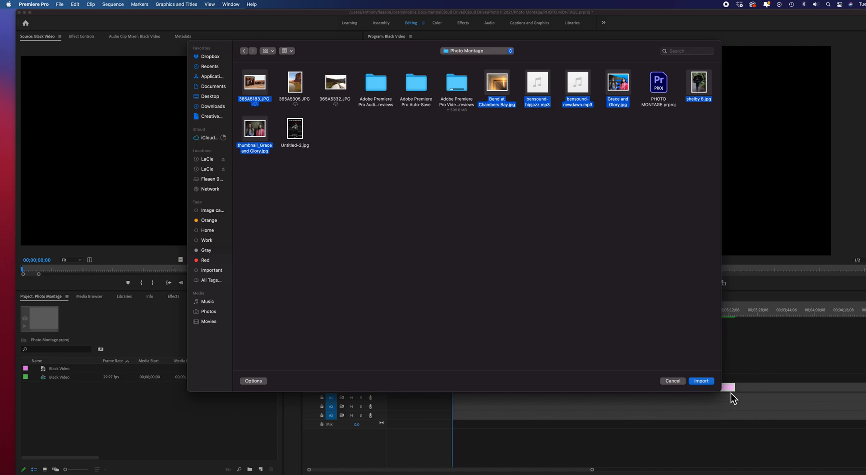
{"action": "left_click", "coordinate": [704, 382]}
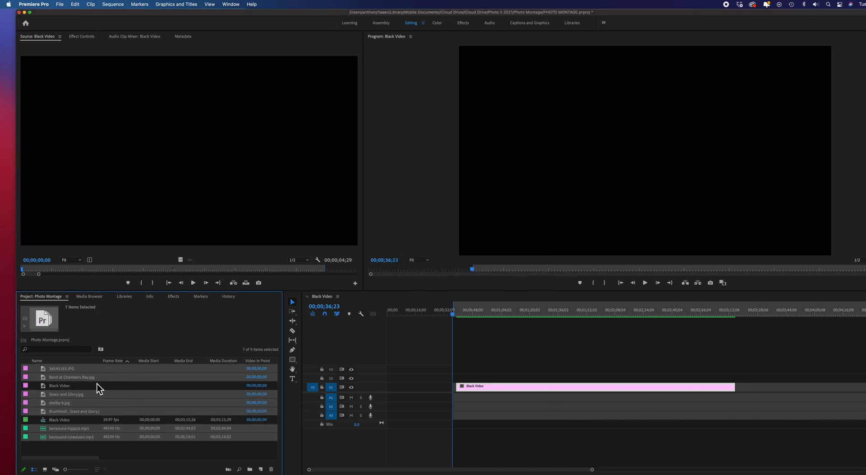
- Place 365A5183.JPG on V2 above the start of the Black Video clip and move the playhead to 00;00;41;11
{"action": "double_click", "coordinate": [58, 370]}
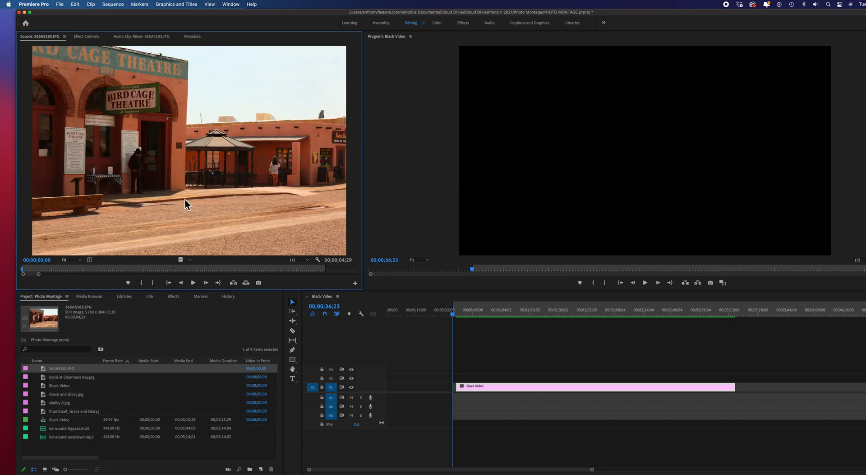
{"action": "left_click_drag", "start_coordinate": [171, 199], "coordinate": [460, 380]}
{"action": "left_click", "coordinate": [462, 311]}
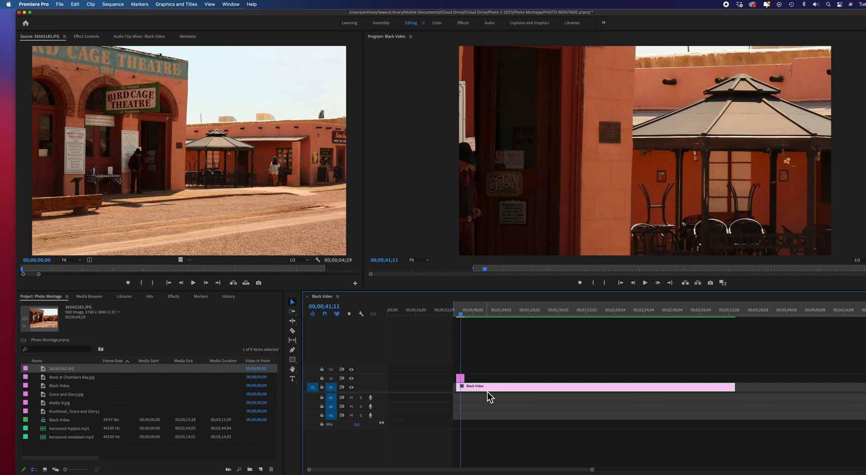
- Set the scale of the 365A5183.JPG clip on V2 to 34 and play the sequence past its end
{"action": "double_click", "coordinate": [461, 379]}
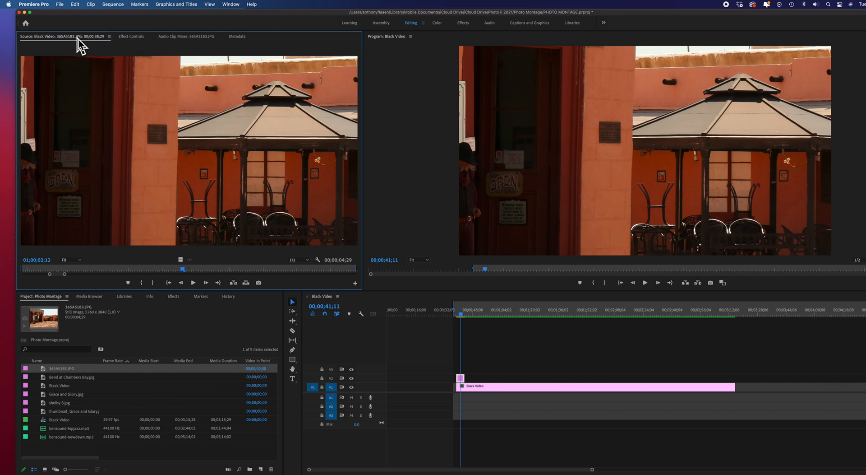
{"action": "left_click", "coordinate": [132, 39]}
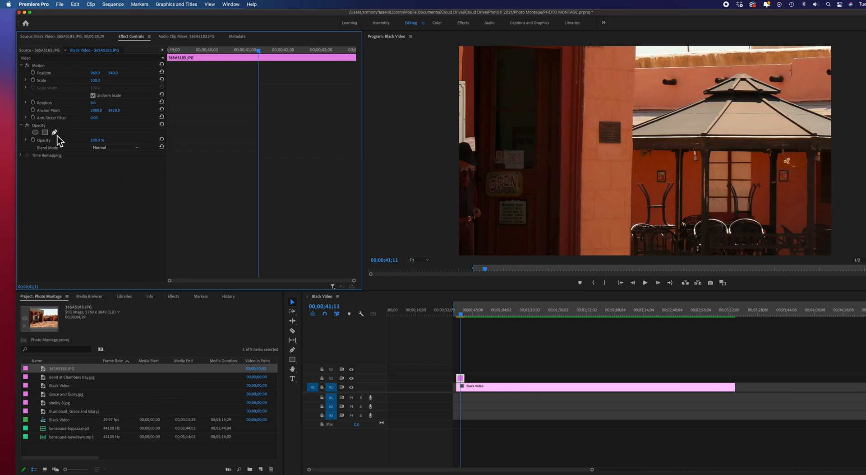
{"action": "mouse_move", "coordinate": [97, 140]}
{"action": "left_mouse_down"}
{"action": "mouse_move", "coordinate": [52, 141]}
{"action": "mouse_move", "coordinate": [96, 141]}
{"action": "left_mouse_up"}
{"action": "left_click_drag", "start_coordinate": [98, 85], "coordinate": [68, 85]}
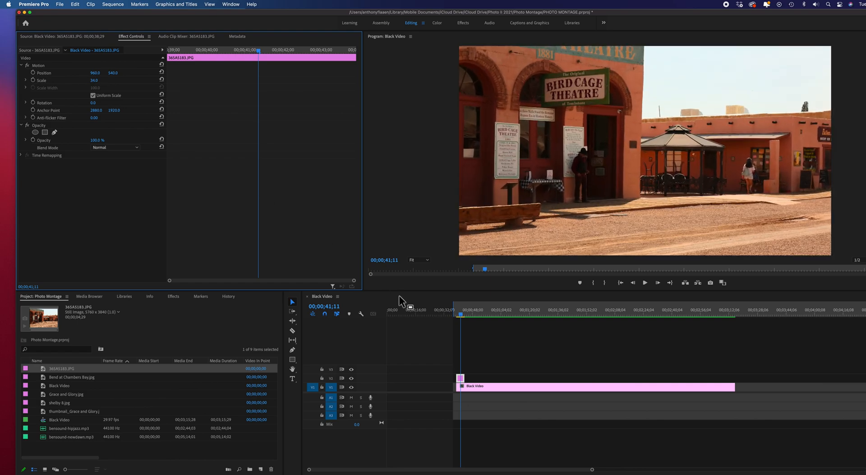
{"action": "left_click", "coordinate": [646, 283]}
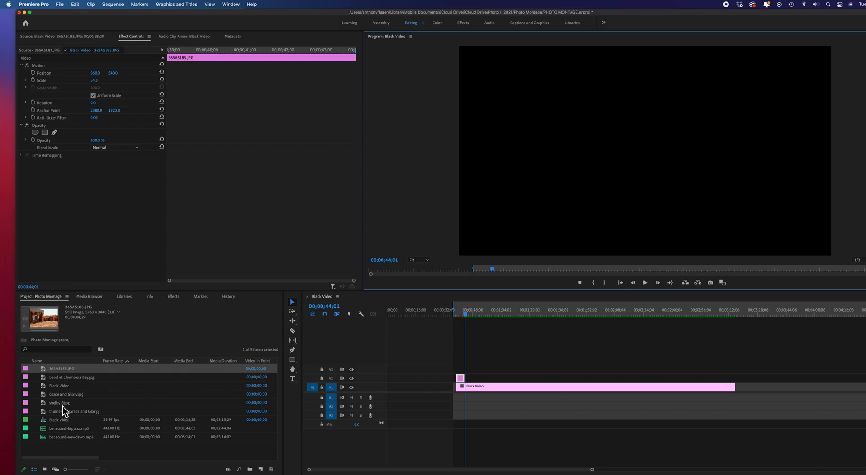
- Add Bend at Chambers Bay.jpg directly after the first photo, raise it to V3, and play back the change between the two photos
{"action": "double_click", "coordinate": [55, 380]}
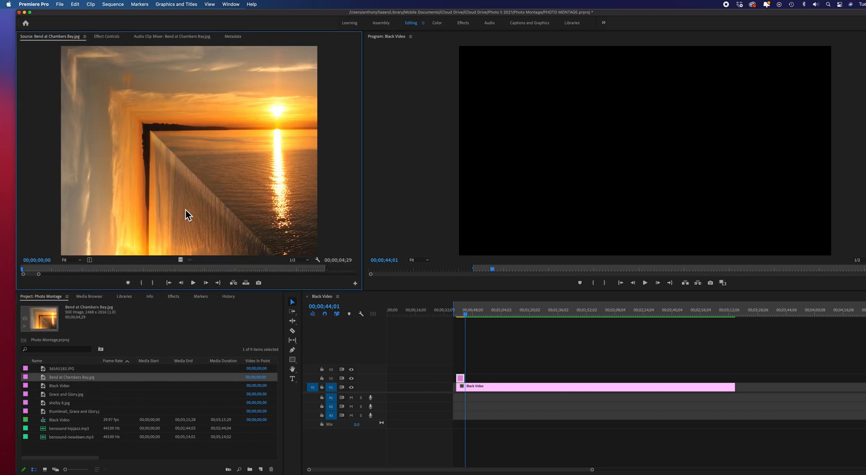
{"action": "left_click_drag", "start_coordinate": [181, 260], "coordinate": [473, 385]}
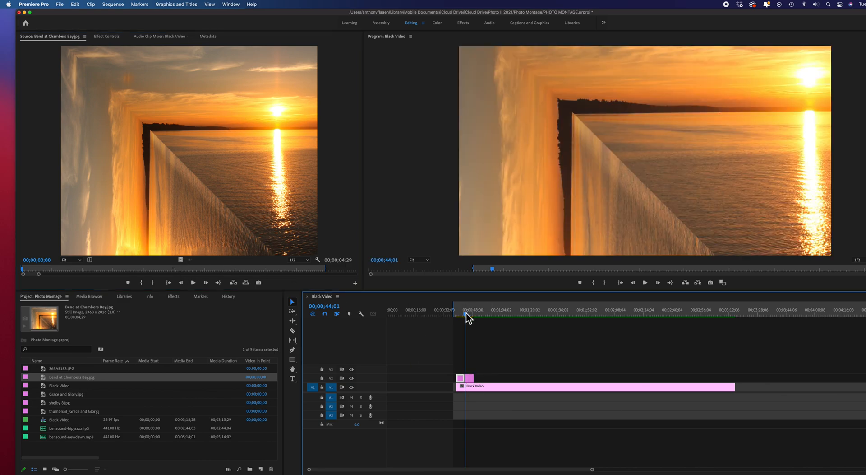
{"action": "left_click", "coordinate": [460, 315]}
{"action": "left_click_drag", "start_coordinate": [470, 378], "coordinate": [470, 370]}
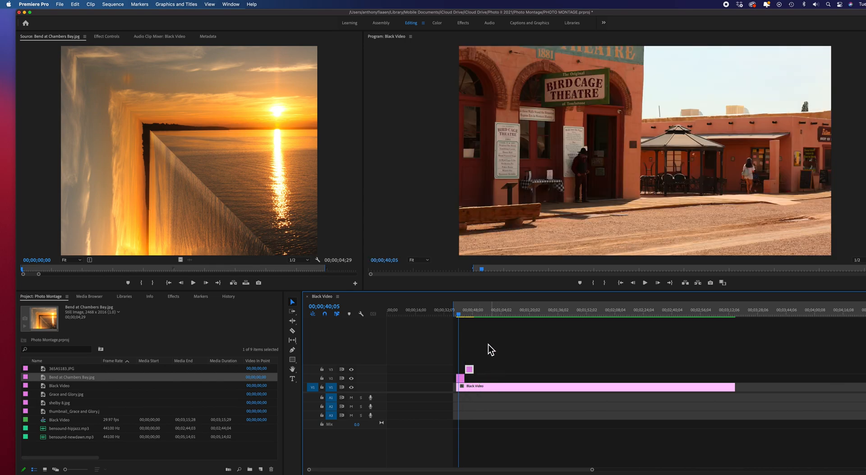
{"action": "mouse_move", "coordinate": [460, 318]}
{"action": "left_mouse_down"}
{"action": "mouse_move", "coordinate": [472, 317]}
{"action": "mouse_move", "coordinate": [462, 318]}
{"action": "left_mouse_up"}
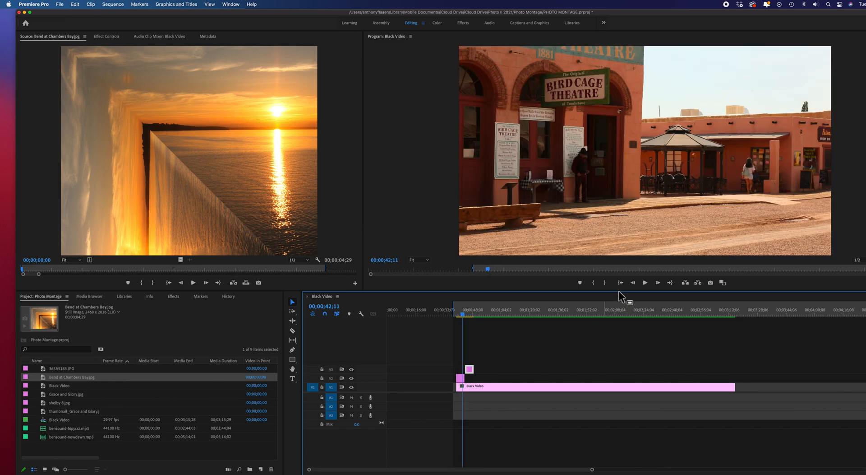
{"action": "left_click", "coordinate": [649, 285]}
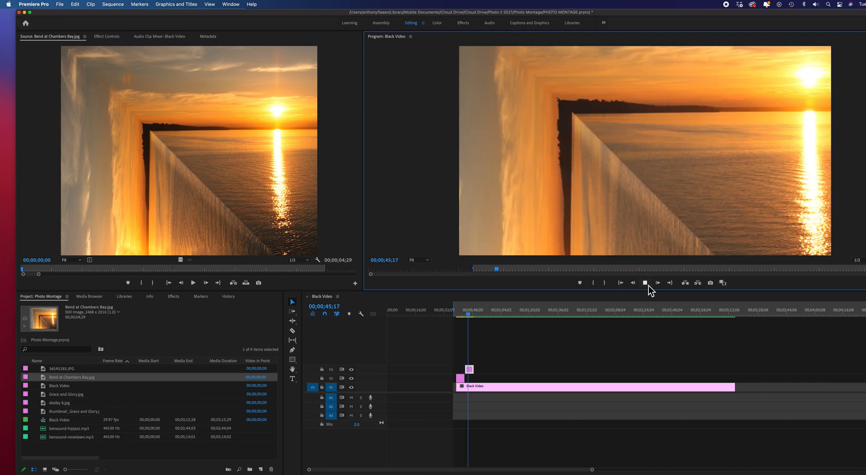
{"action": "left_click", "coordinate": [648, 285]}
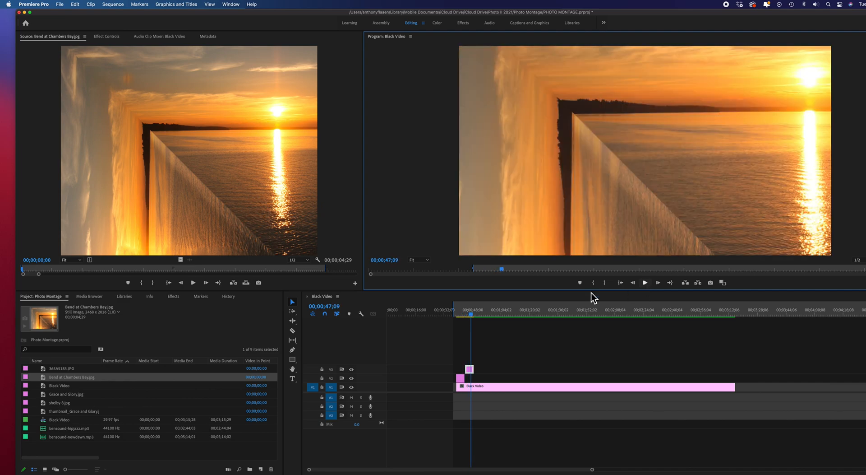
- Place Grace and Glory.jpg on V2 right after the Chambers Bay photo and play the sequence through to it
{"action": "double_click", "coordinate": [42, 397]}
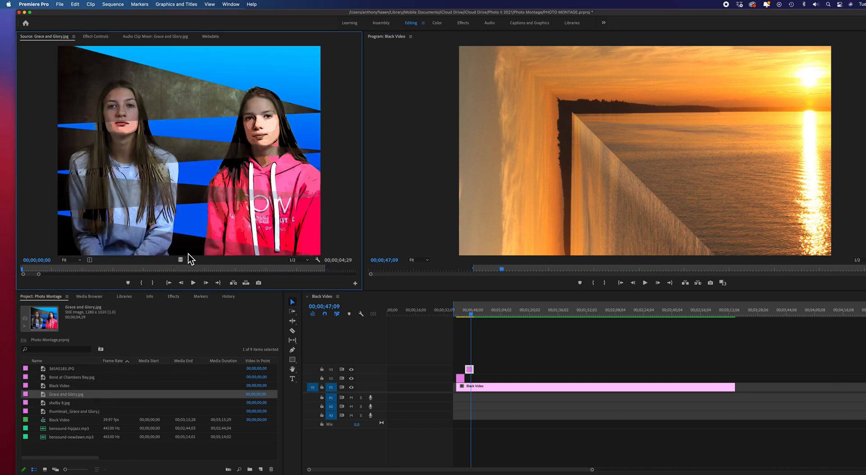
{"action": "left_click_drag", "start_coordinate": [184, 261], "coordinate": [477, 385]}
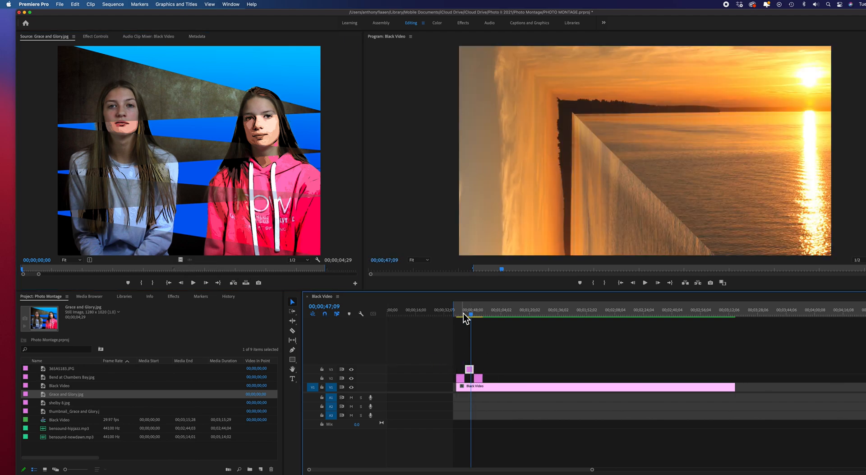
{"action": "left_click", "coordinate": [462, 314]}
{"action": "left_click", "coordinate": [649, 283]}
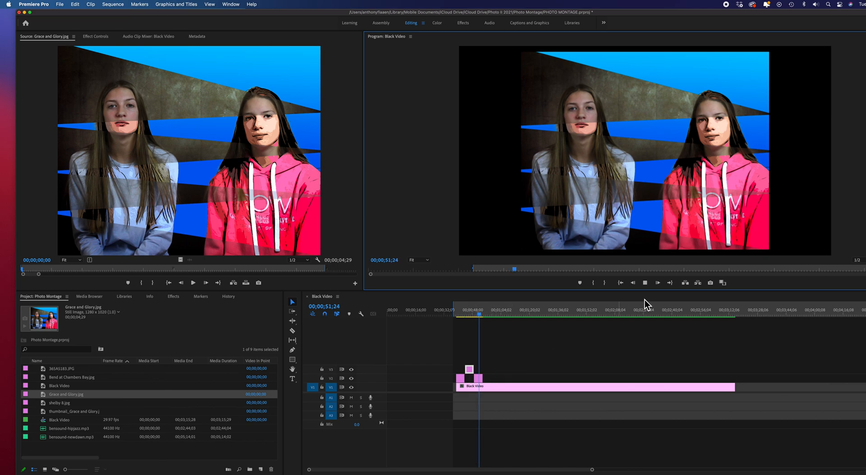
{"action": "left_click", "coordinate": [646, 283]}
- Nudge the Chambers Bay clip on V3 and the Grace and Glory clip on V2 slightly earlier, and scrub through the first photos
{"action": "left_click_drag", "start_coordinate": [471, 371], "coordinate": [469, 370]}
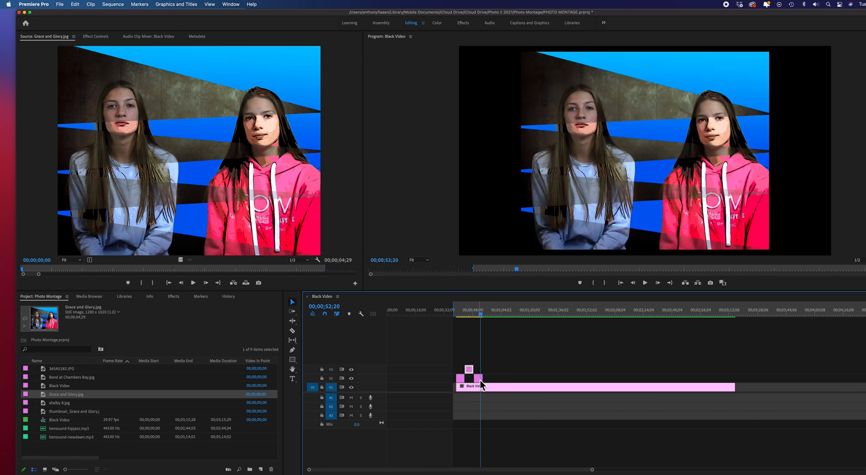
{"action": "left_click_drag", "start_coordinate": [480, 379], "coordinate": [479, 379]}
{"action": "left_click", "coordinate": [457, 313]}
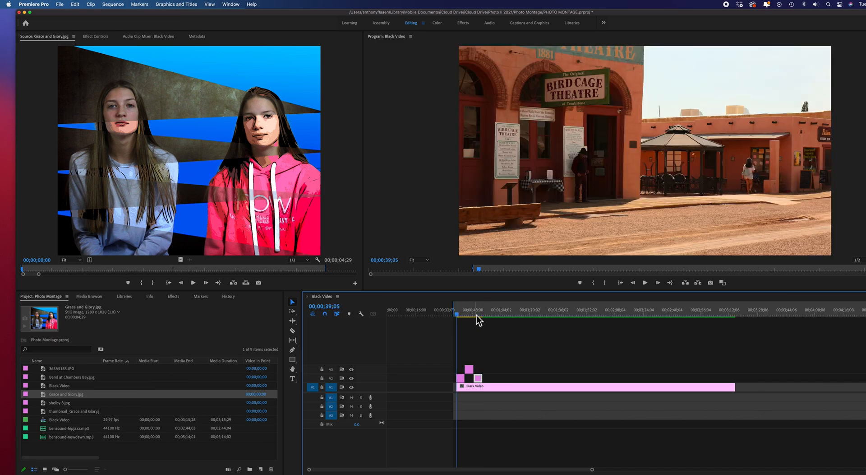
{"action": "left_click_drag", "start_coordinate": [459, 316], "coordinate": [470, 316]}
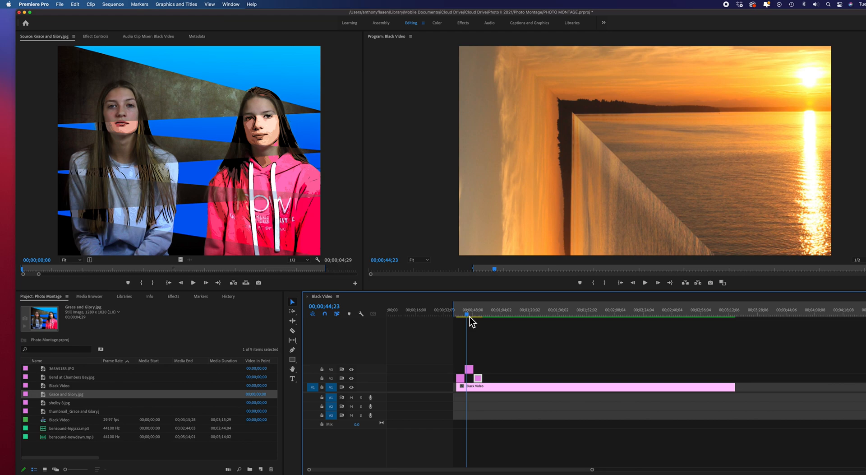
- Turn on scale keyframing for the Bend at Chambers Bay.jpg clip at its end and set the scale there to 119
{"action": "double_click", "coordinate": [470, 369]}
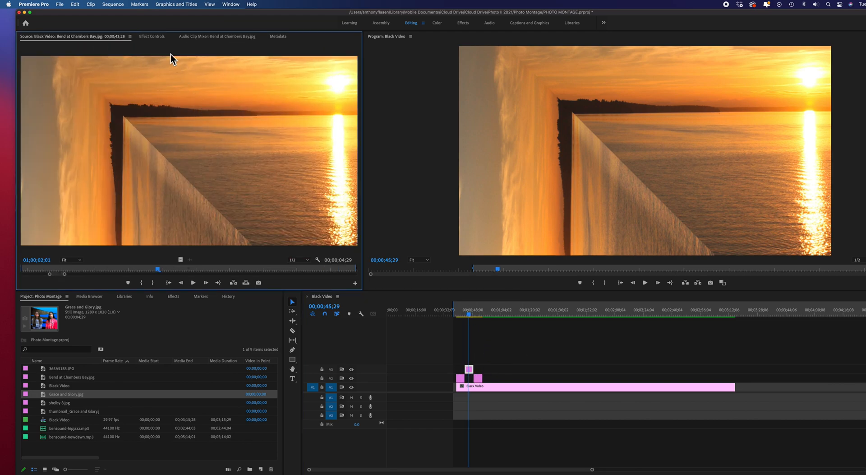
{"action": "left_click", "coordinate": [156, 38]}
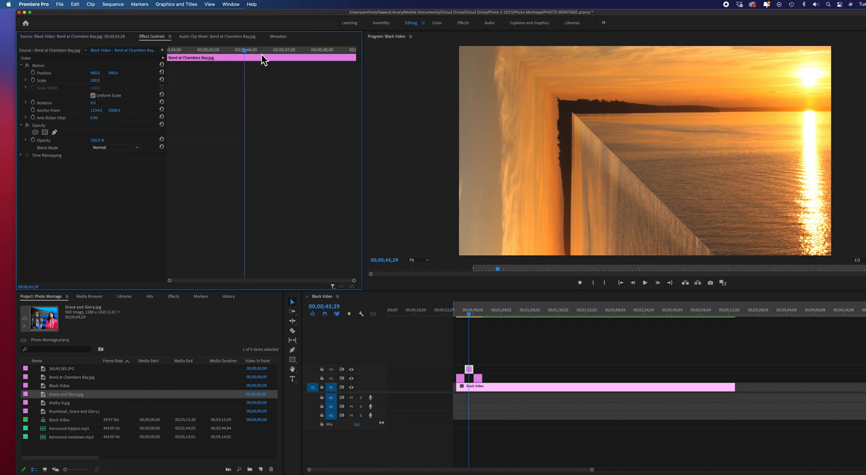
{"action": "left_click_drag", "start_coordinate": [245, 53], "coordinate": [169, 66]}
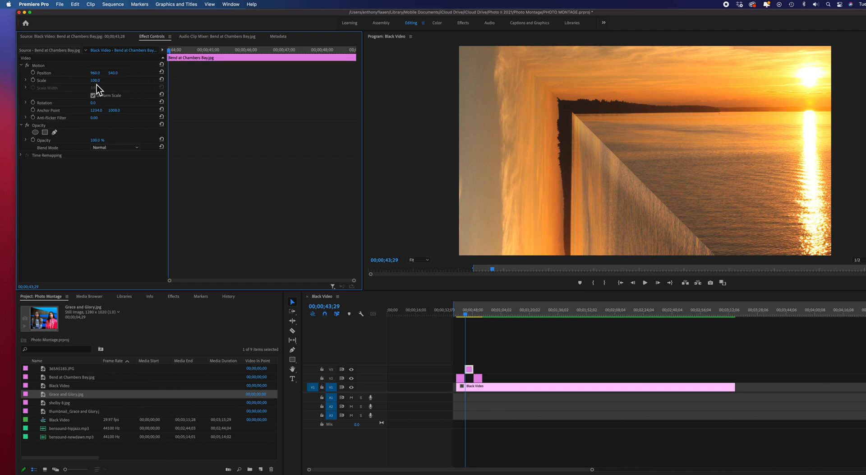
{"action": "left_click_drag", "start_coordinate": [169, 50], "coordinate": [355, 77]}
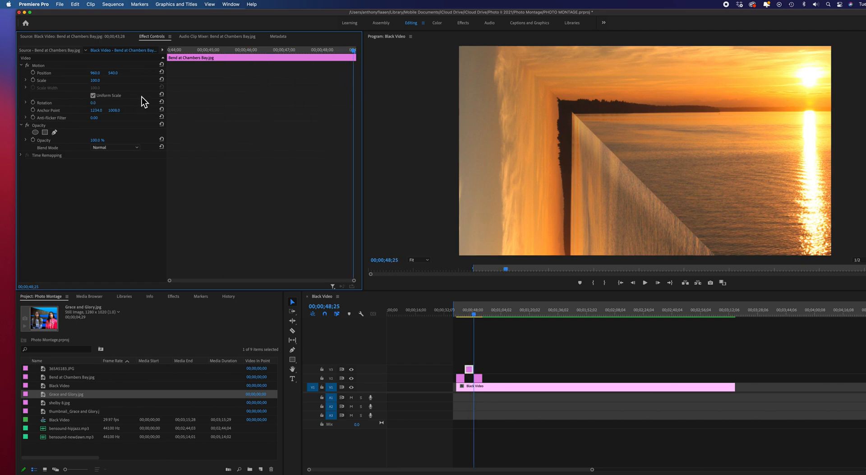
{"action": "left_click", "coordinate": [34, 82]}
{"action": "left_click_drag", "start_coordinate": [95, 80], "coordinate": [103, 80]}
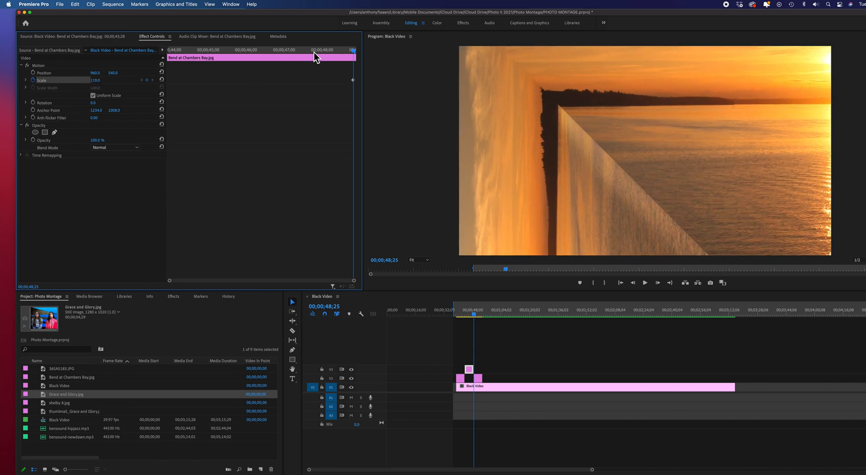
- Add a scale keyframe of 105 at the start of the Chambers Bay clip and play back the zoom
{"action": "left_click_drag", "start_coordinate": [352, 51], "coordinate": [169, 53]}
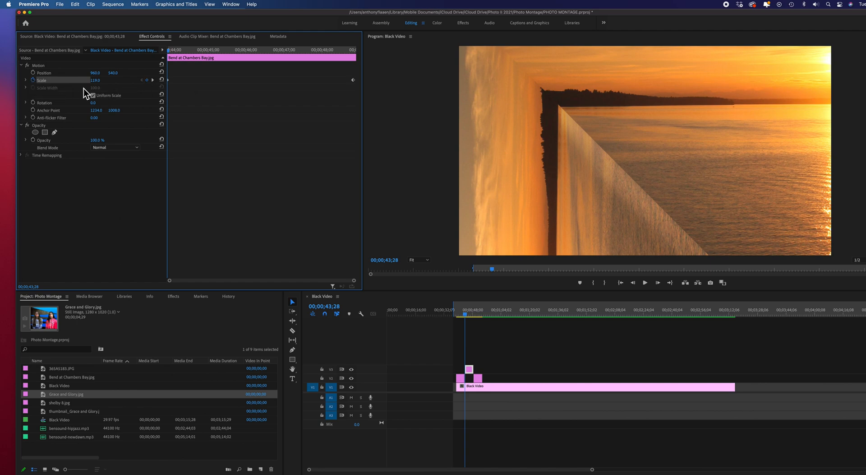
{"action": "left_click_drag", "start_coordinate": [95, 80], "coordinate": [89, 80]}
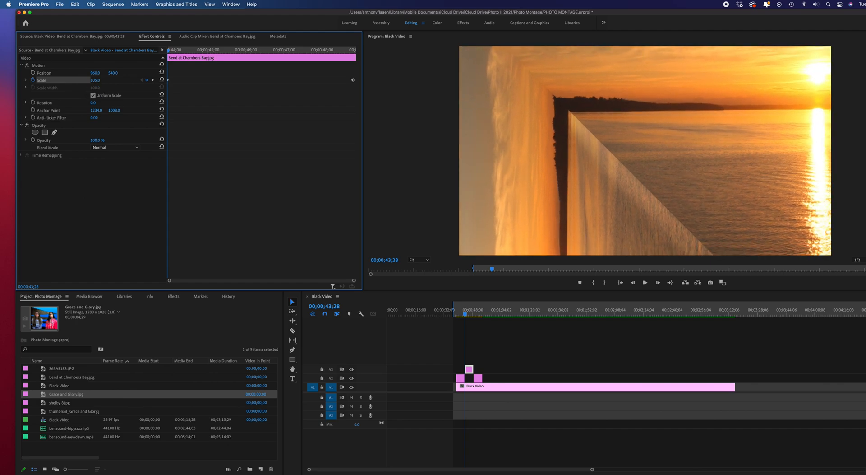
{"action": "left_click", "coordinate": [646, 282]}
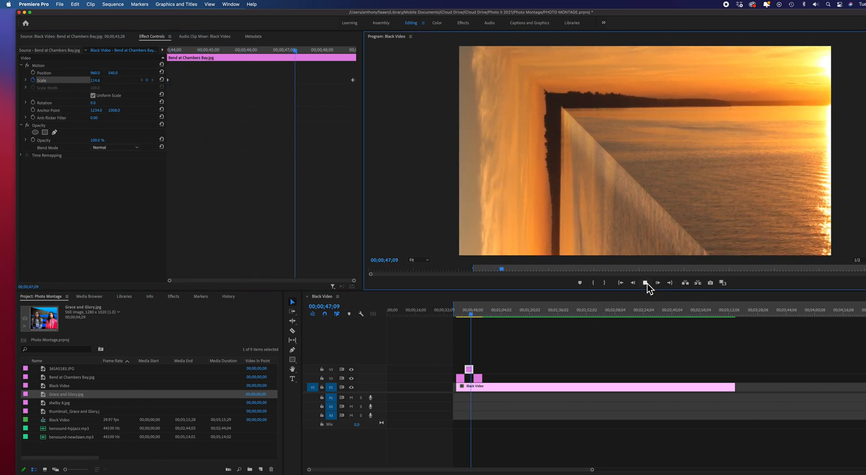
{"action": "left_click", "coordinate": [647, 283]}
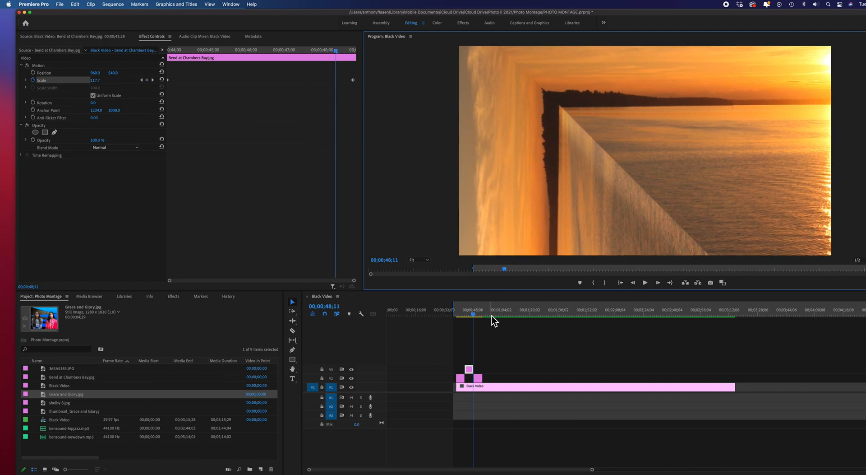
- Start a text title over black at 00;00;35;23, before the first photo, entering the montage owner's first name
{"action": "left_click_drag", "start_coordinate": [477, 314], "coordinate": [452, 314]}
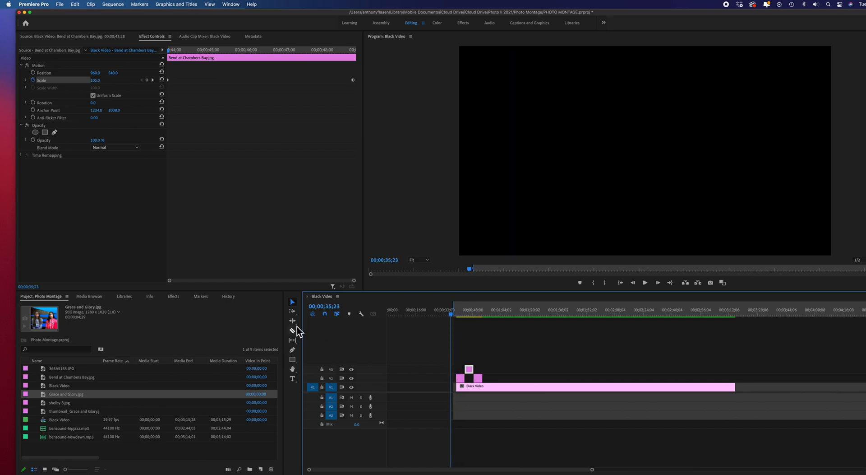
{"action": "left_click", "coordinate": [294, 380]}
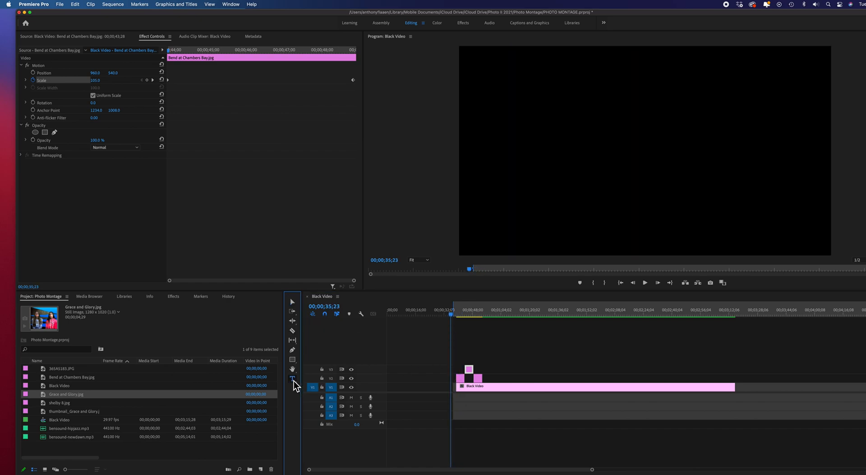
{"action": "left_click", "coordinate": [580, 152]}
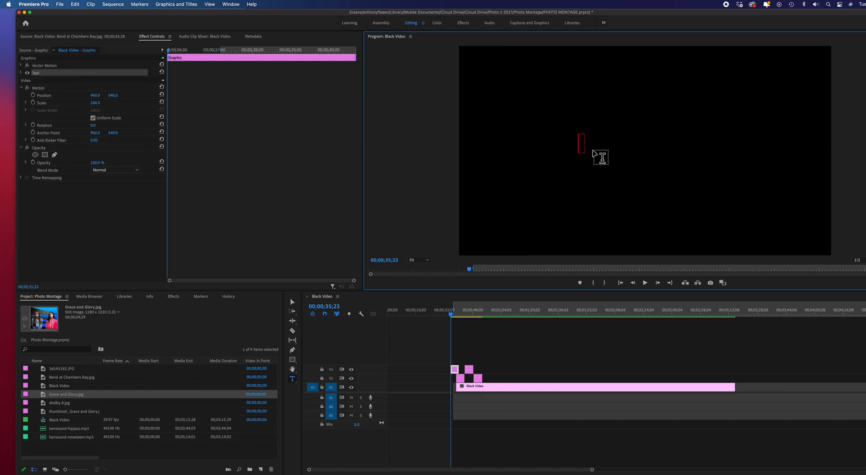
{"action": "type", "text": "Mick"}
{"action": "key", "text": "Return"}
{"action": "type", "text": "s"}
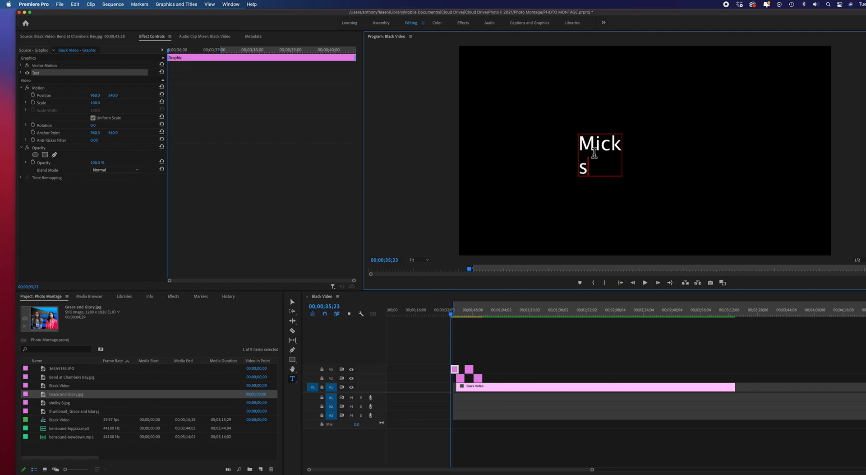
{"action": "key", "text": "BackSpace"}
{"action": "type", "text": "'\\\\"}
{"action": "key", "text": "BackSpace"}
{"action": "key", "text": "BackSpace"}
{"action": "key", "text": "BackSpace"}
{"action": "key", "text": "BackSpace"}
{"action": "key", "text": "apostrophe"}
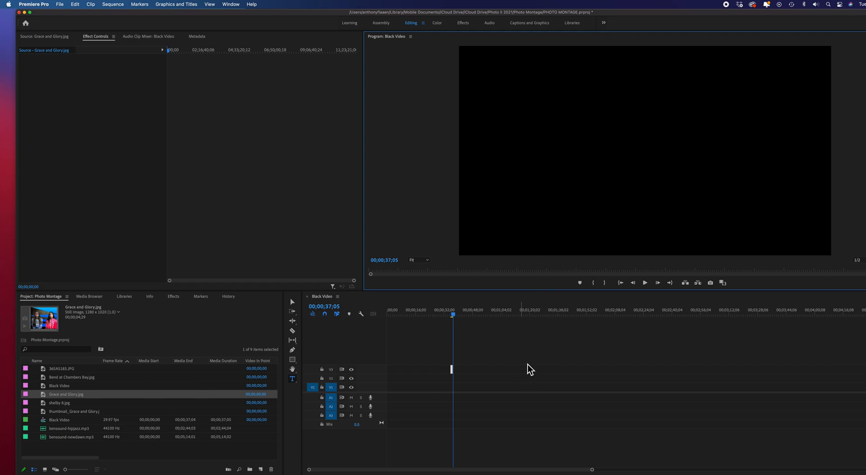
{"action": "key", "text": "super+z"}
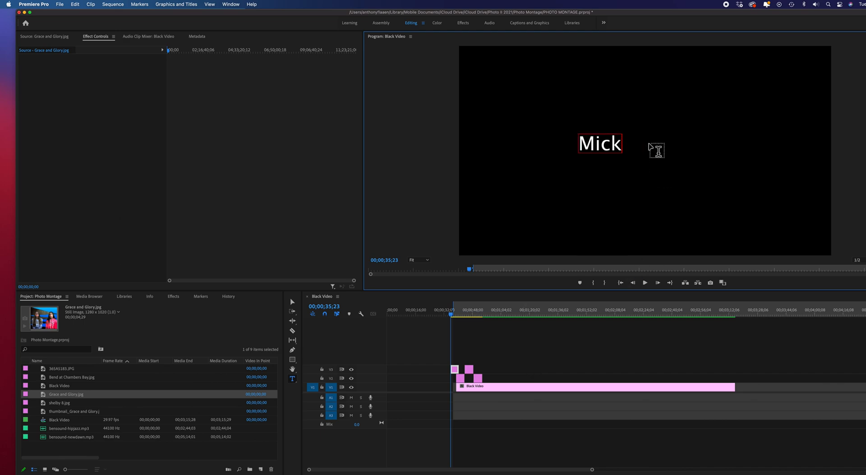
- Complete the title after the first name with "’s Photo Montage" and move it slightly closer to the frame's centre
{"action": "type", "text": "’M"}
{"action": "key", "text": "BackSpace"}
{"action": "type", "text": "s Photo Montya"}
{"action": "key", "text": "BackSpace"}
{"action": "key", "text": "BackSpace"}
{"action": "type", "text": "shr"}
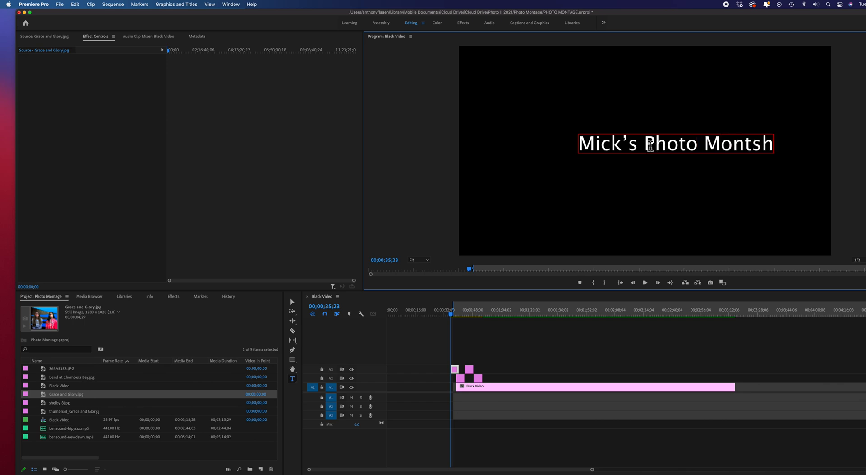
{"action": "key", "text": "BackSpace"}
{"action": "key", "text": "BackSpace"}
{"action": "key", "text": "BackSpace"}
{"action": "type", "text": "s"}
{"action": "key", "text": "BackSpace"}
{"action": "type", "text": "age"}
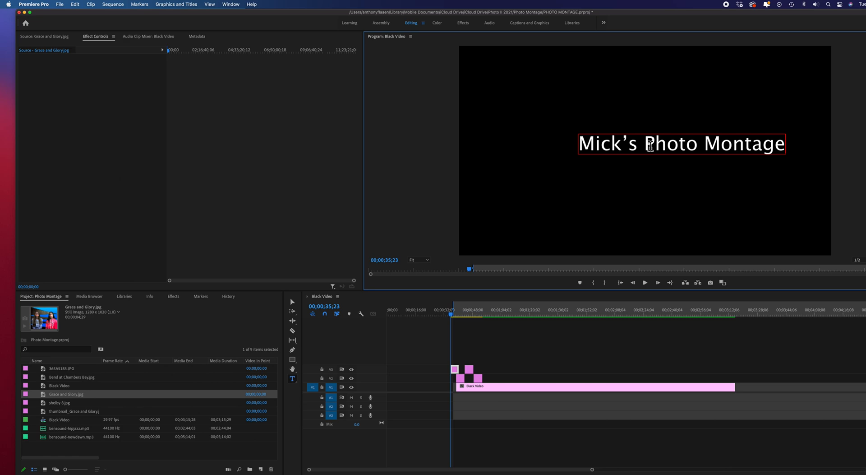
{"action": "left_click", "coordinate": [292, 302]}
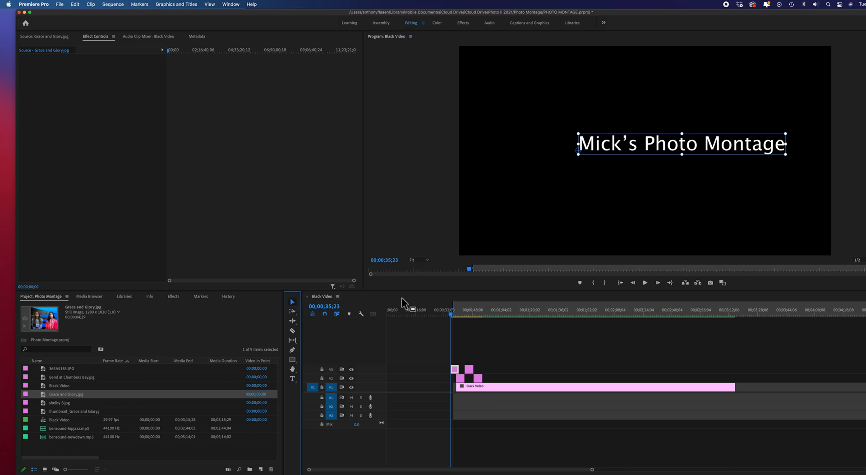
{"action": "left_click_drag", "start_coordinate": [691, 149], "coordinate": [662, 156]}
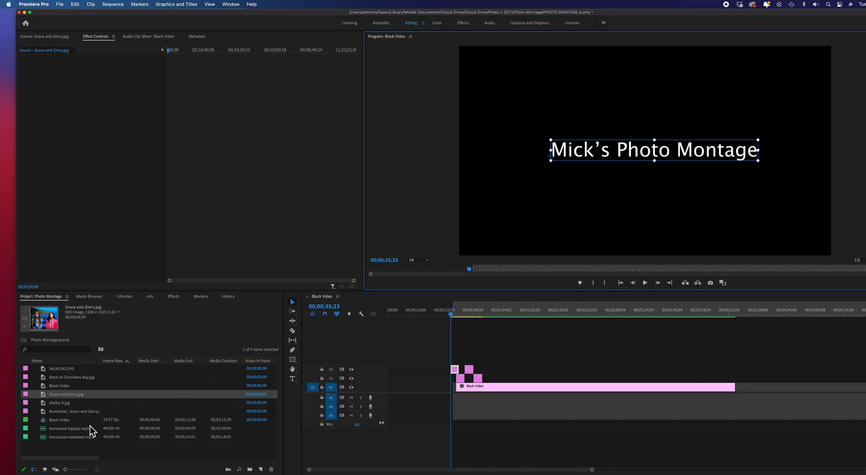
- Preview bensound-newdawn.mp3 and bensound-hipjazz.mp3, and place the hipjazz track on A1 starting at the title
{"action": "double_click", "coordinate": [47, 437]}
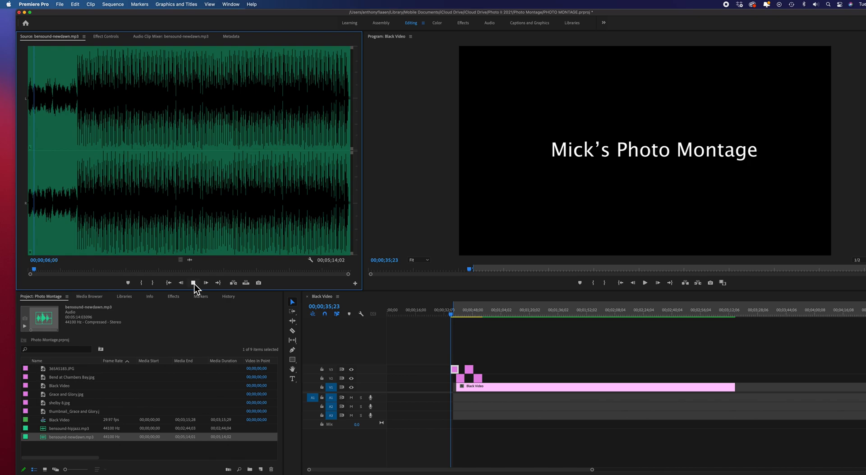
{"action": "double_click", "coordinate": [43, 427]}
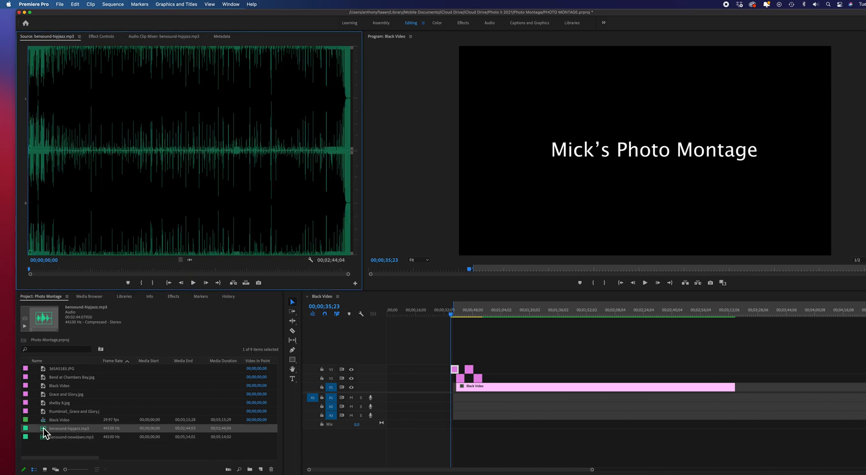
{"action": "left_click", "coordinate": [193, 282]}
{"action": "left_click_drag", "start_coordinate": [194, 261], "coordinate": [452, 403]}
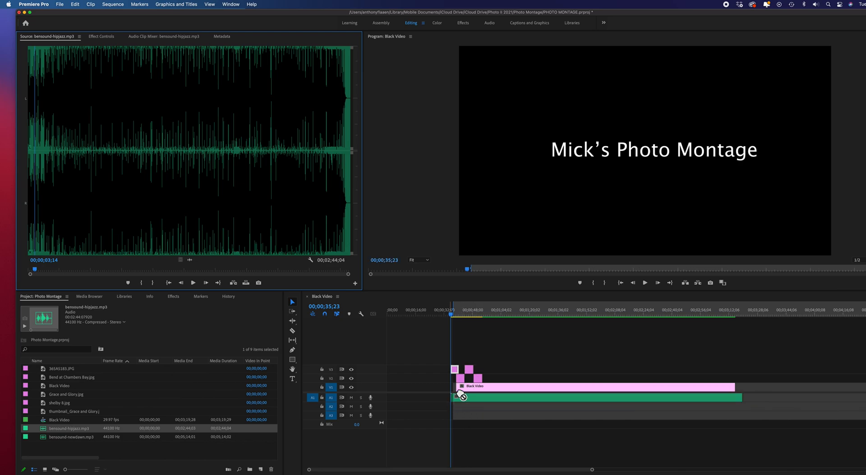
- Play the sequence from just before the title through to the Grace and Glory photo
{"action": "left_click", "coordinate": [451, 313]}
{"action": "left_click_drag", "start_coordinate": [451, 313], "coordinate": [449, 314]}
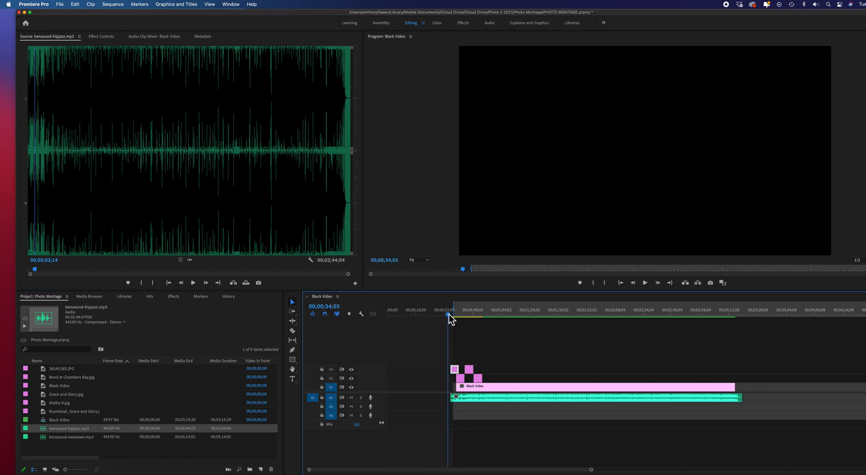
{"action": "key", "text": "space"}
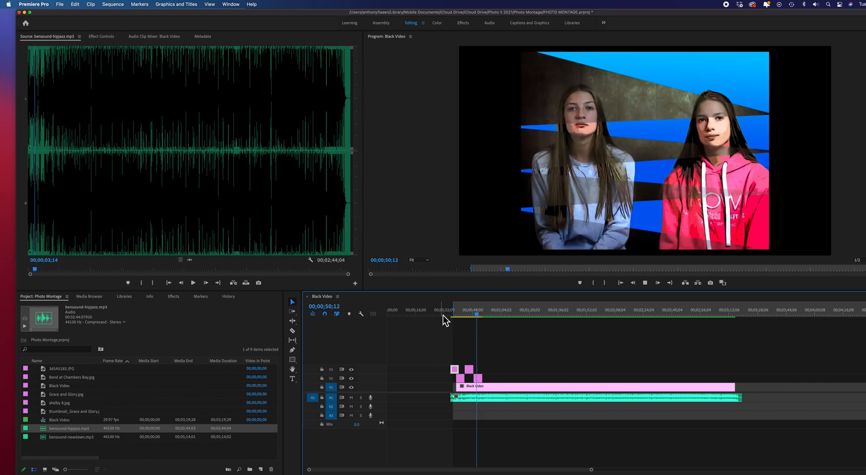
{"action": "key", "text": "space"}
- Keyframe the Grace and Glory.jpg clip's scale from 100 at its start to 108 at its end, and play back the zoom
{"action": "double_click", "coordinate": [481, 381]}
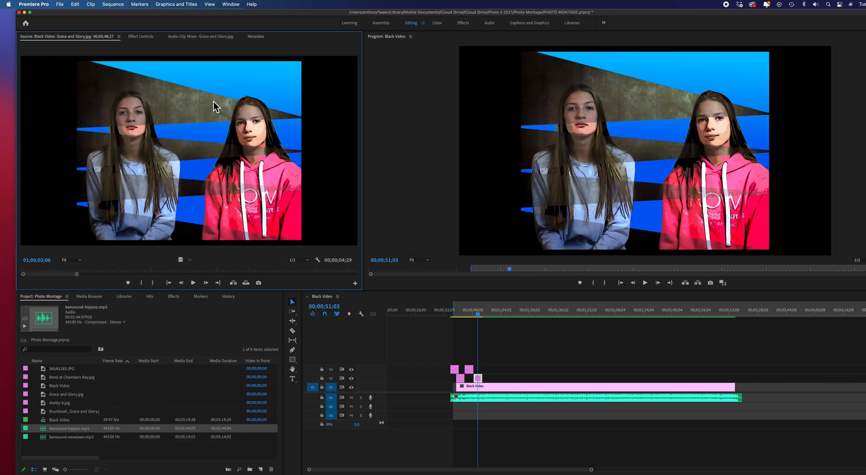
{"action": "left_click", "coordinate": [143, 36]}
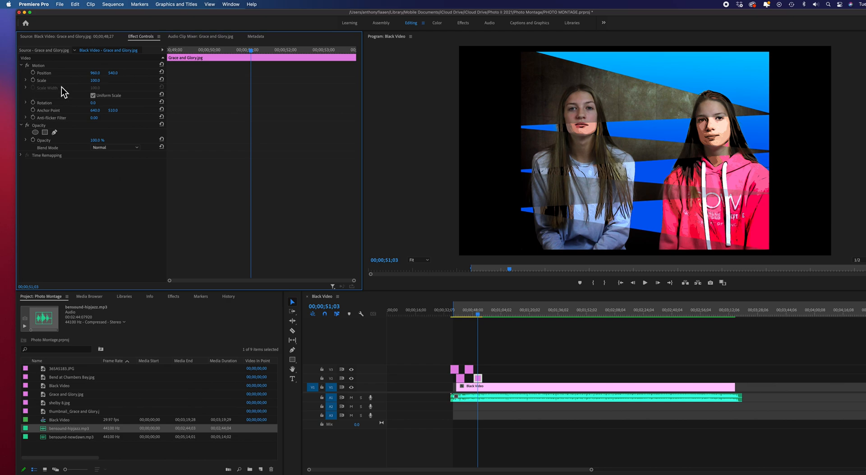
{"action": "left_click_drag", "start_coordinate": [249, 51], "coordinate": [169, 58]}
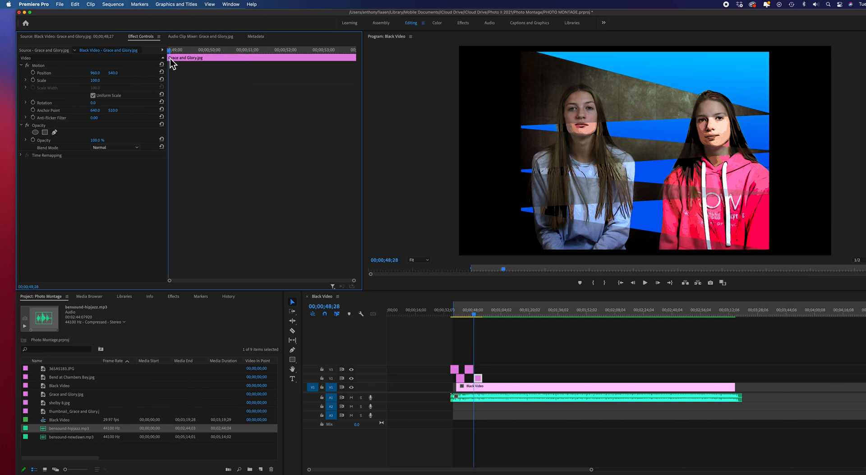
{"action": "left_click", "coordinate": [35, 81]}
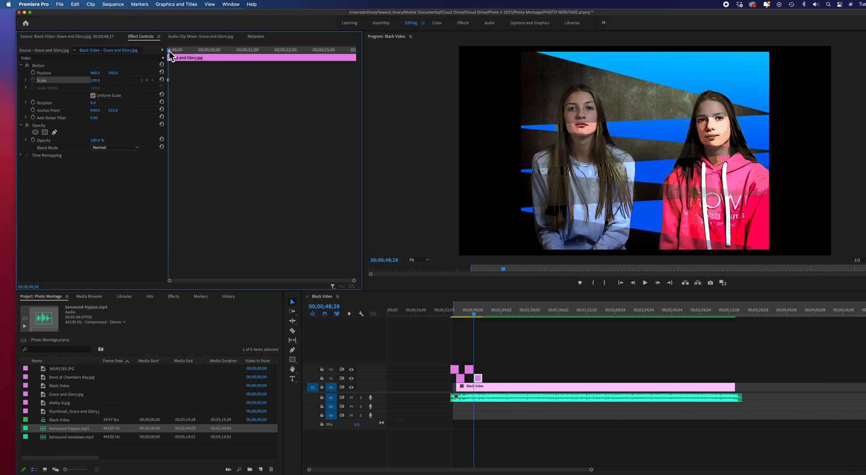
{"action": "left_click_drag", "start_coordinate": [170, 51], "coordinate": [358, 64]}
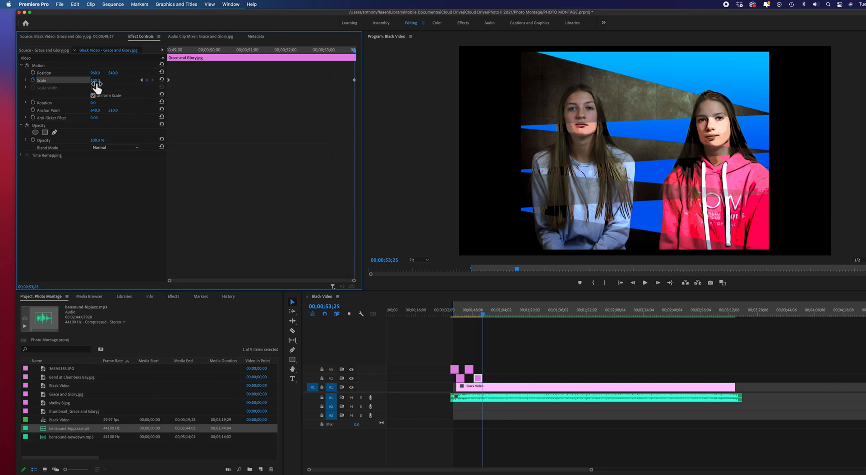
{"action": "left_click_drag", "start_coordinate": [96, 80], "coordinate": [99, 81]}
{"action": "left_click_drag", "start_coordinate": [479, 313], "coordinate": [474, 313]}
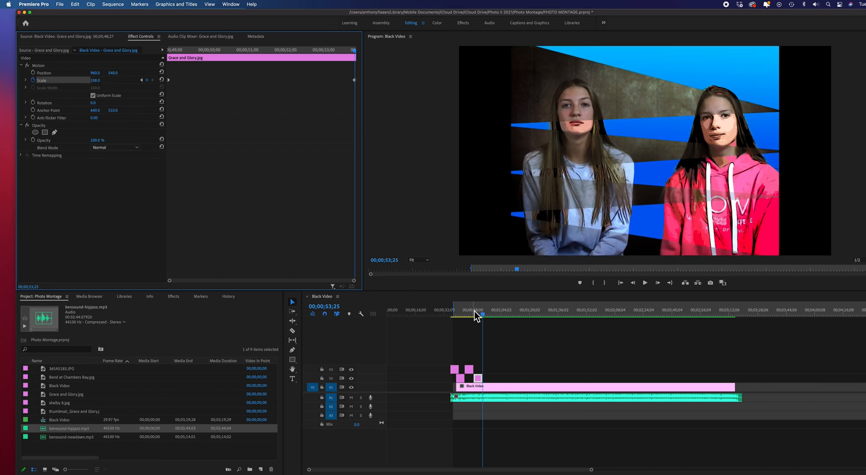
{"action": "key", "text": "space"}
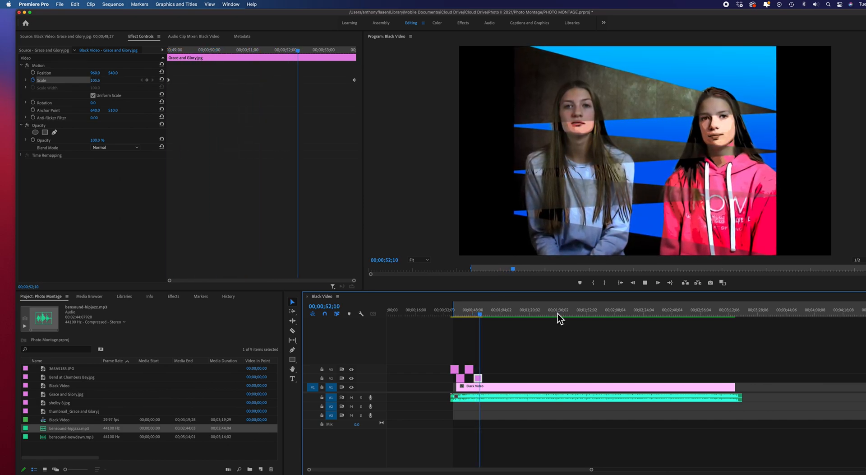
{"action": "left_click", "coordinate": [492, 314]}
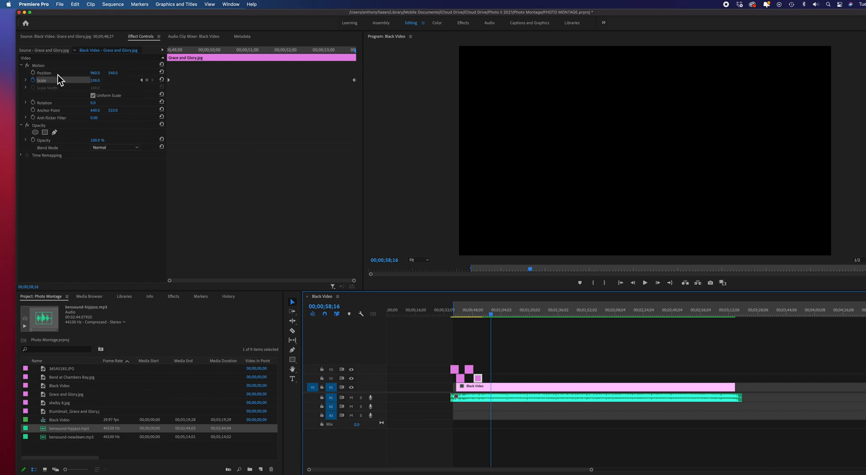
- Set the position of the Grace and Glory clip to 955, 532 at 00;00;50;10
{"action": "left_click_drag", "start_coordinate": [492, 314], "coordinate": [476, 315]}
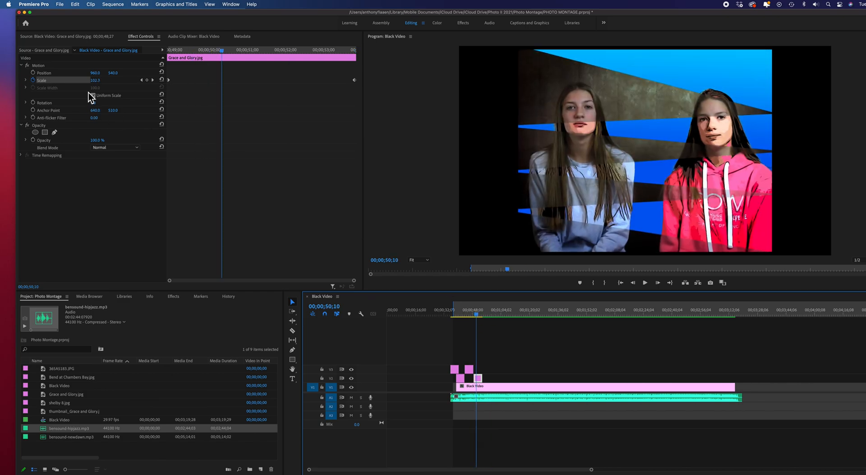
{"action": "left_click_drag", "start_coordinate": [95, 77], "coordinate": [102, 77]}
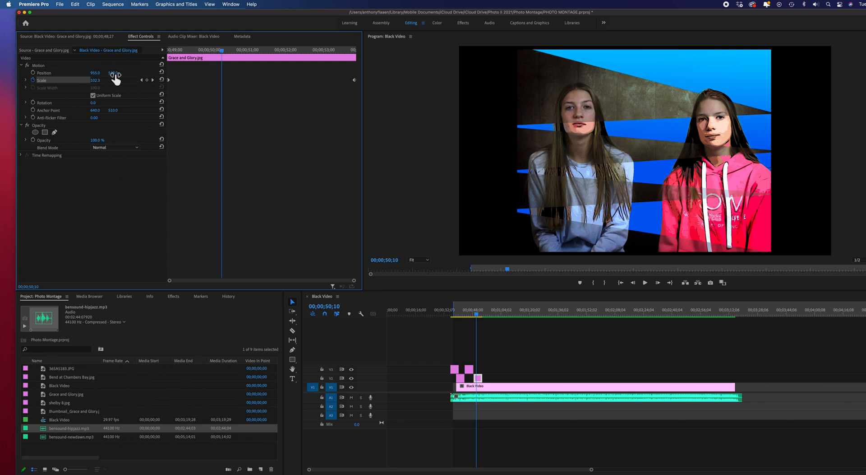
{"action": "left_click_drag", "start_coordinate": [113, 73], "coordinate": [109, 73]}
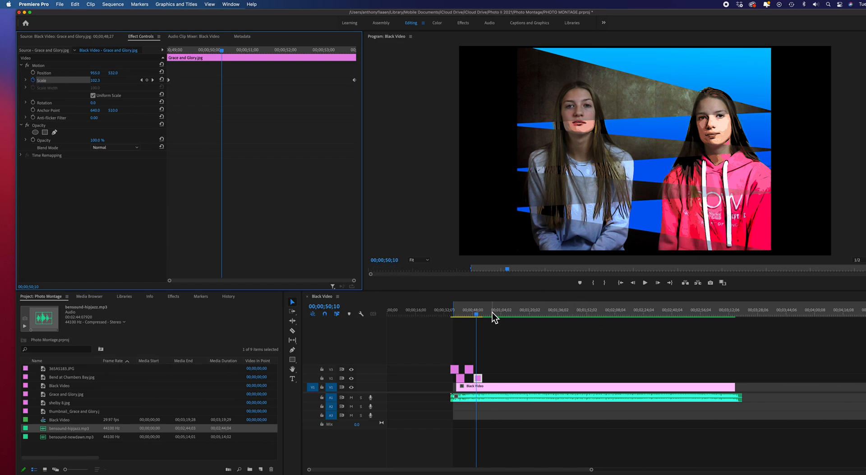
- Split the Black Video clip and the hipjazz music together at 00;01;00;12, after the last photo
{"action": "left_click", "coordinate": [470, 313]}
{"action": "left_click_drag", "start_coordinate": [471, 317], "coordinate": [496, 318]}
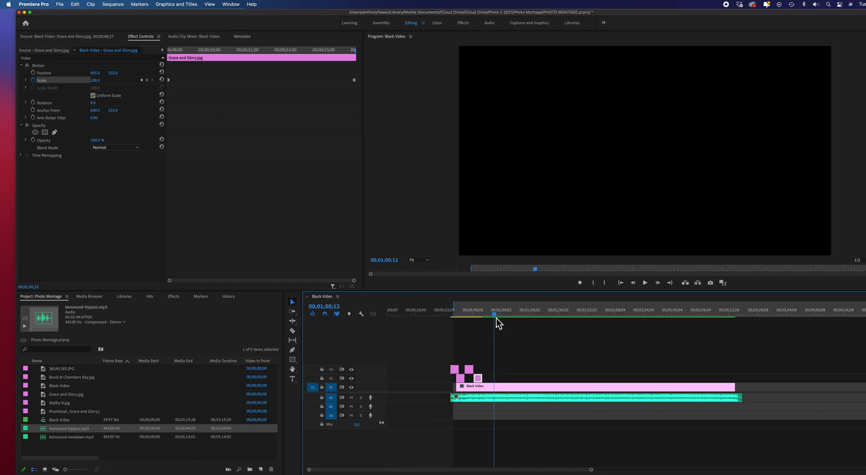
{"action": "left_click", "coordinate": [292, 330]}
{"action": "left_click", "coordinate": [496, 387]}
{"action": "left_click", "coordinate": [293, 302]}
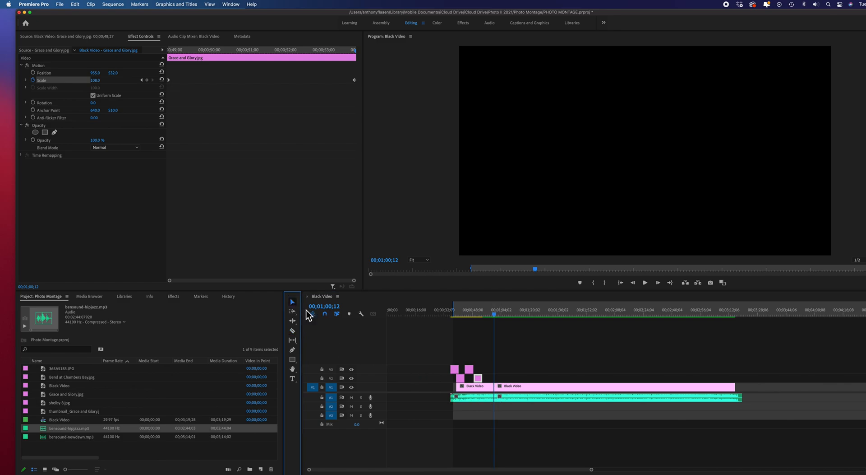
- Cut the Black Video and hipjazz segments that follow 00;01;00;12 out of the timeline
{"action": "left_click_drag", "start_coordinate": [543, 370], "coordinate": [521, 400]}
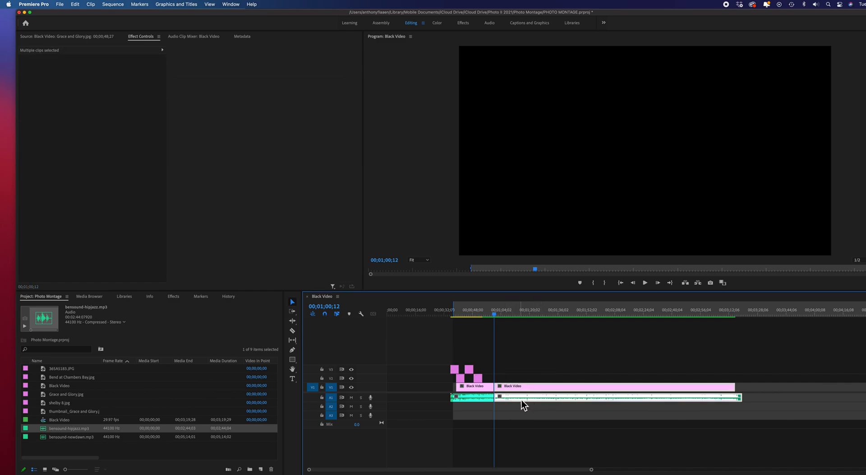
{"action": "right_click", "coordinate": [524, 388]}
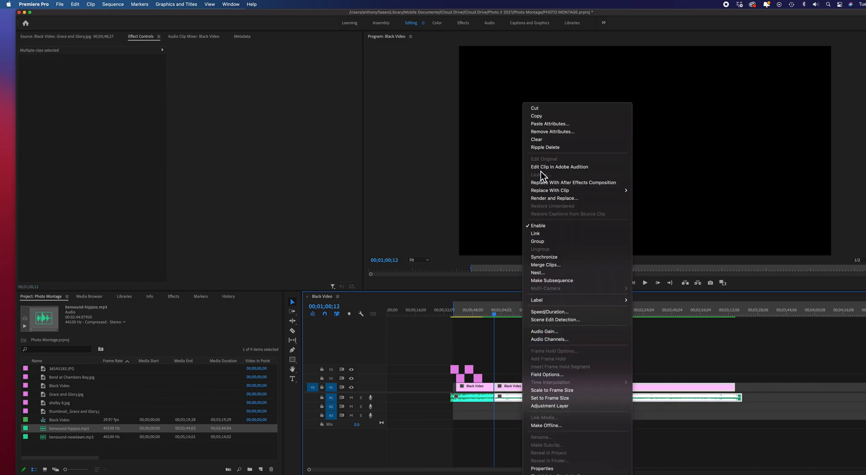
{"action": "left_click", "coordinate": [553, 109]}
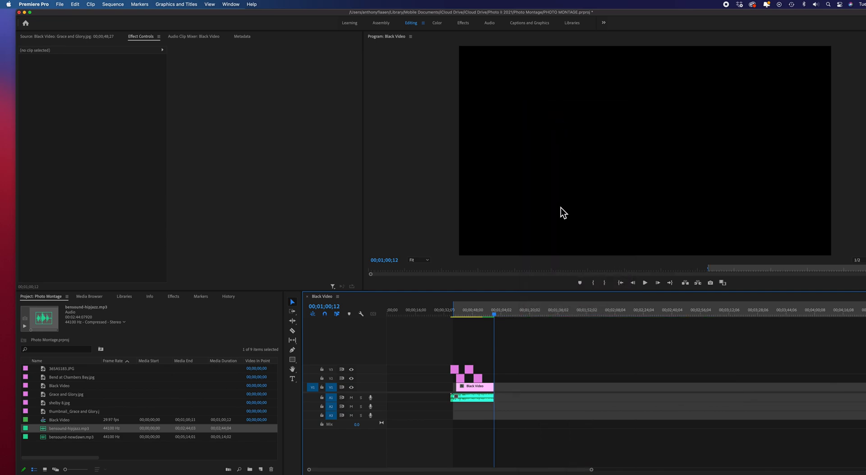
- Mark the sequence's out point at 00;01;01;12, just past the end of the trimmed clips
{"action": "left_click_drag", "start_coordinate": [498, 314], "coordinate": [499, 314]}
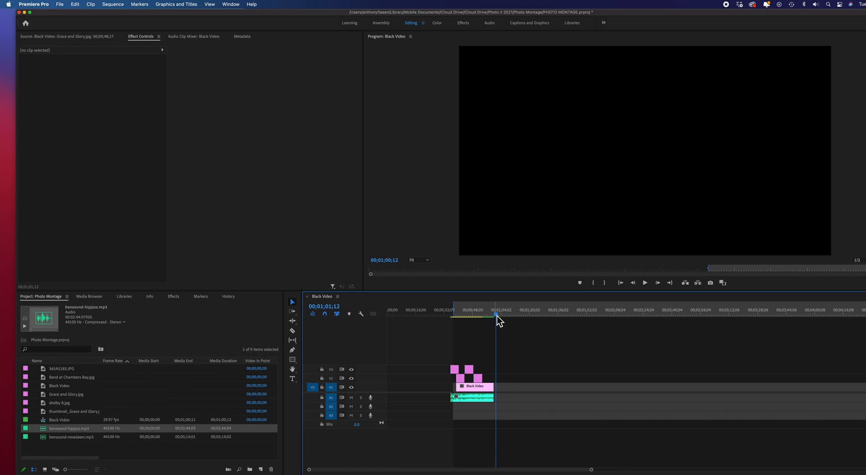
{"action": "right_click", "coordinate": [497, 315]}
{"action": "left_click", "coordinate": [514, 316]}
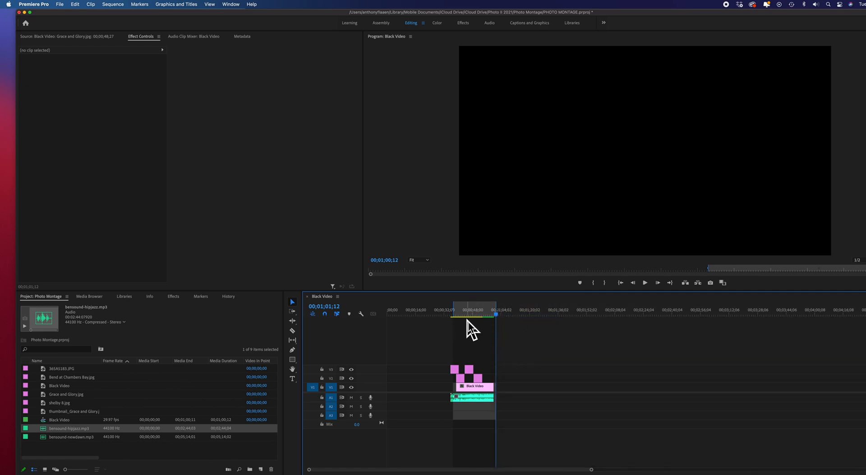
- Render the sequence from in to out and stop the playback at 00;00;40;00
{"action": "left_click", "coordinate": [113, 4]}
{"action": "left_click", "coordinate": [117, 34]}
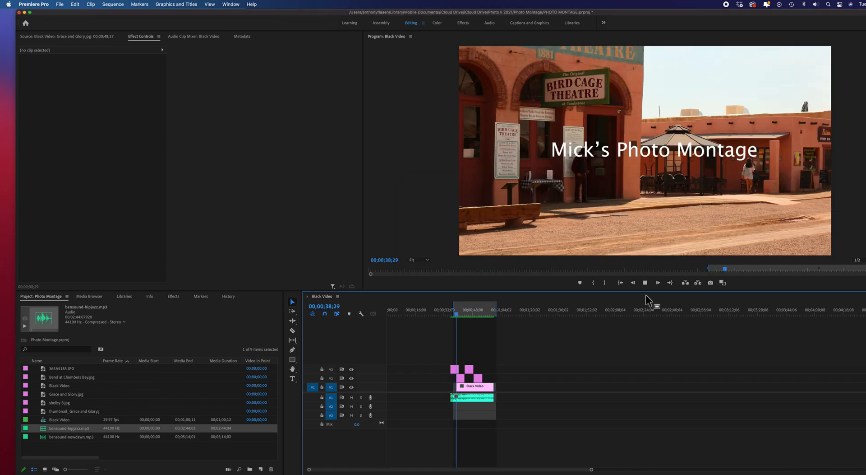
{"action": "left_click", "coordinate": [647, 286]}
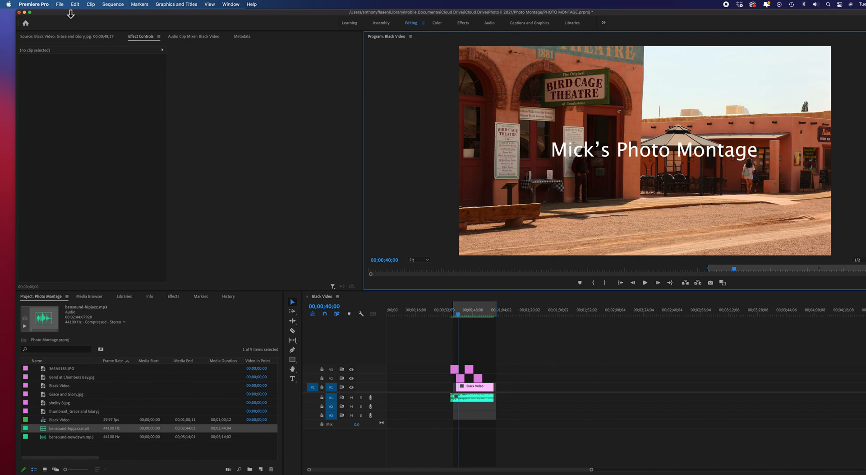
- Open the media export settings and set the output file to Photo Montage as MP4 in the Photo Montage folder
{"action": "left_click", "coordinate": [60, 4]}
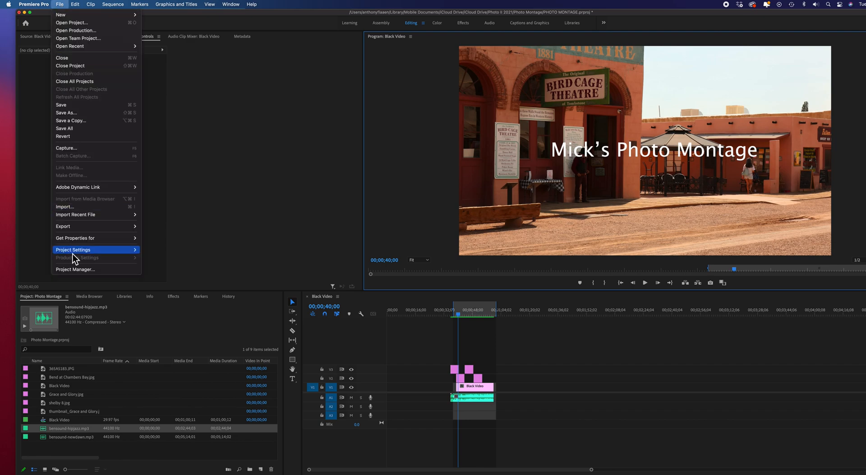
{"action": "mouse_move", "coordinate": [72, 228]}
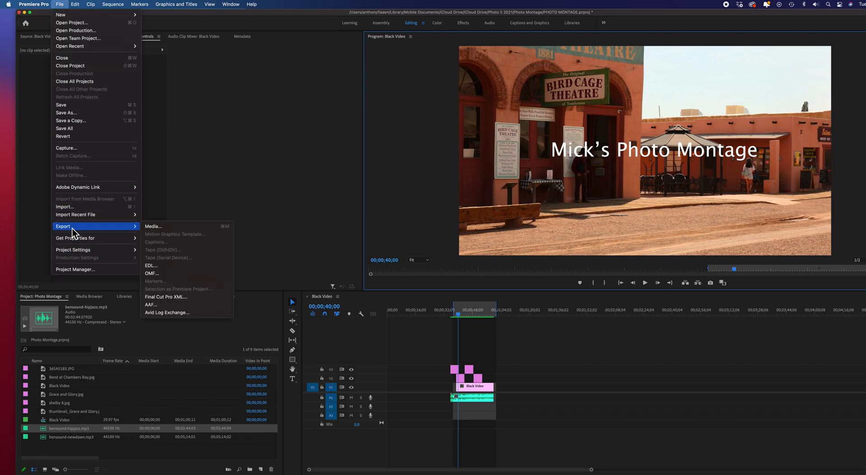
{"action": "left_click", "coordinate": [166, 229]}
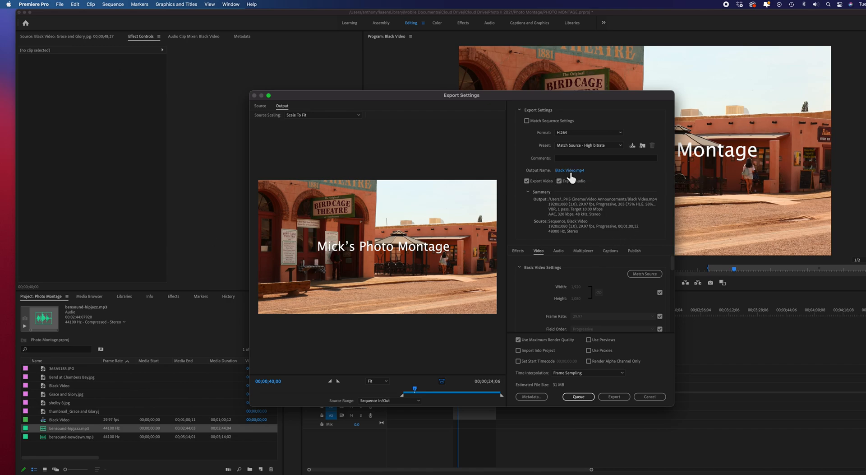
{"action": "left_click", "coordinate": [570, 173]}
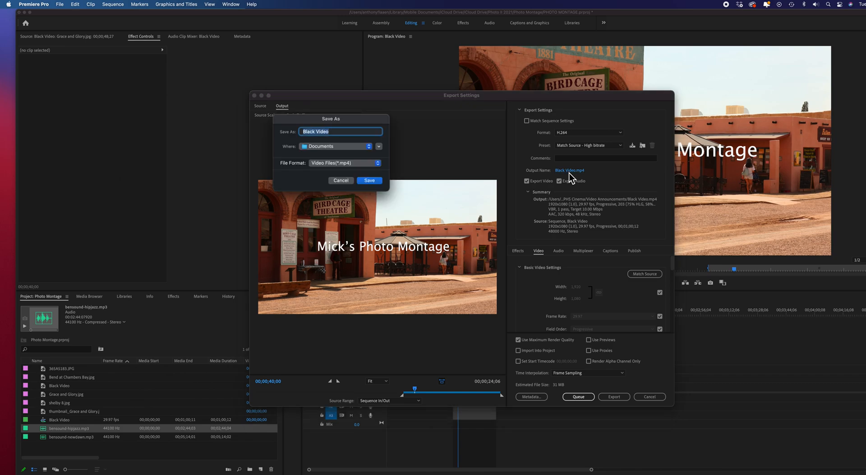
{"action": "left_click", "coordinate": [341, 132]}
{"action": "key", "text": "BackSpace"}
{"action": "key", "text": "BackSpace"}
{"action": "key", "text": "BackSpace"}
{"action": "key", "text": "BackSpace"}
{"action": "key", "text": "BackSpace"}
{"action": "key", "text": "BackSpace"}
{"action": "key", "text": "BackSpace"}
{"action": "key", "text": "BackSpace"}
{"action": "key", "text": "BackSpace"}
{"action": "key", "text": "BackSpace"}
{"action": "key", "text": "BackSpace"}
{"action": "type", "text": "Photo Montage"}
{"action": "left_click", "coordinate": [369, 147]}
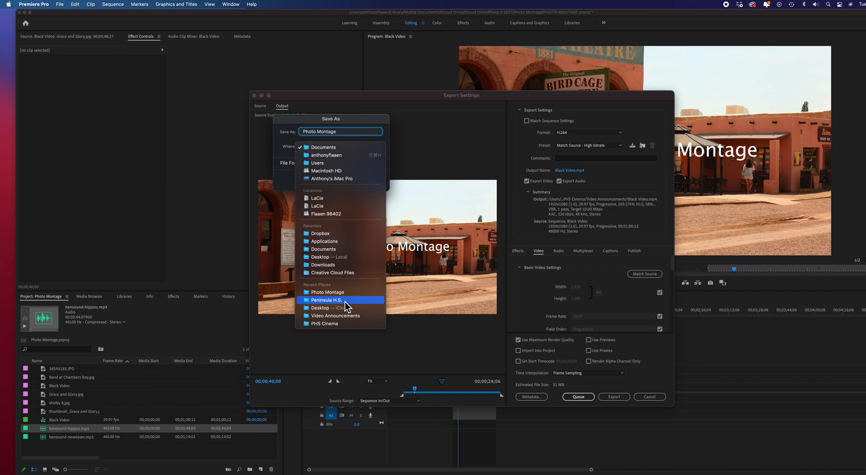
{"action": "left_click", "coordinate": [332, 293]}
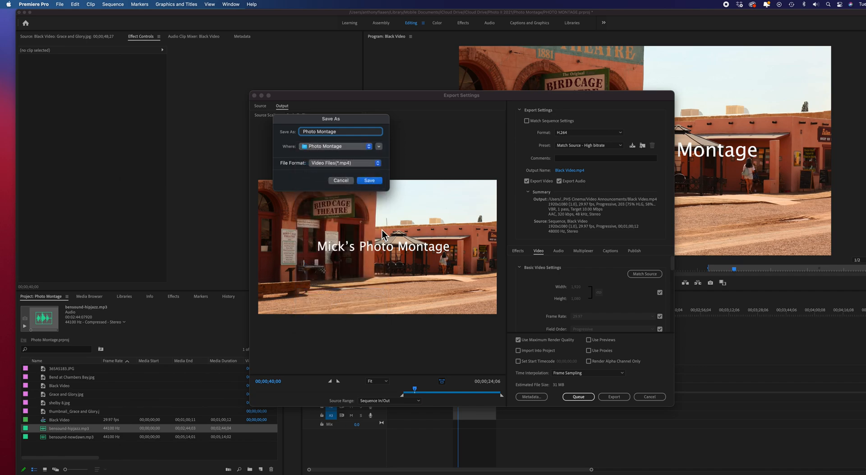
{"action": "left_click", "coordinate": [369, 180]}
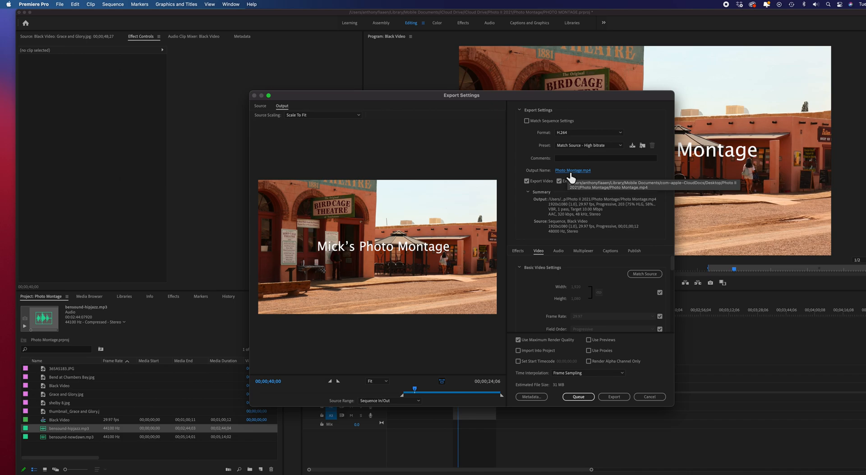
- Keep the H.264 format with Use Maximum Render Quality enabled and export the video
{"action": "left_click", "coordinate": [623, 134]}
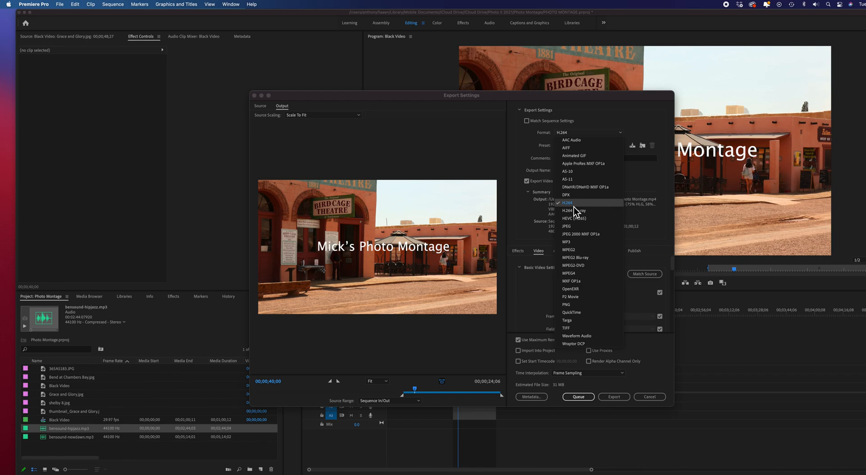
{"action": "left_click", "coordinate": [623, 134]}
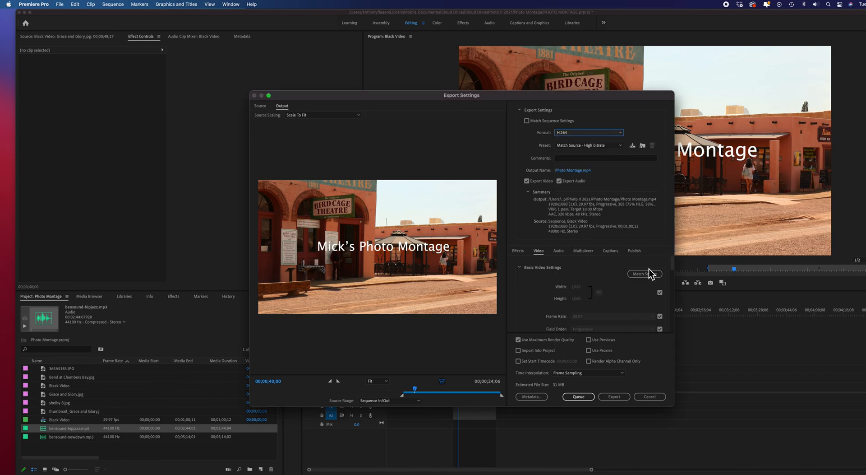
{"action": "left_click", "coordinate": [519, 340]}
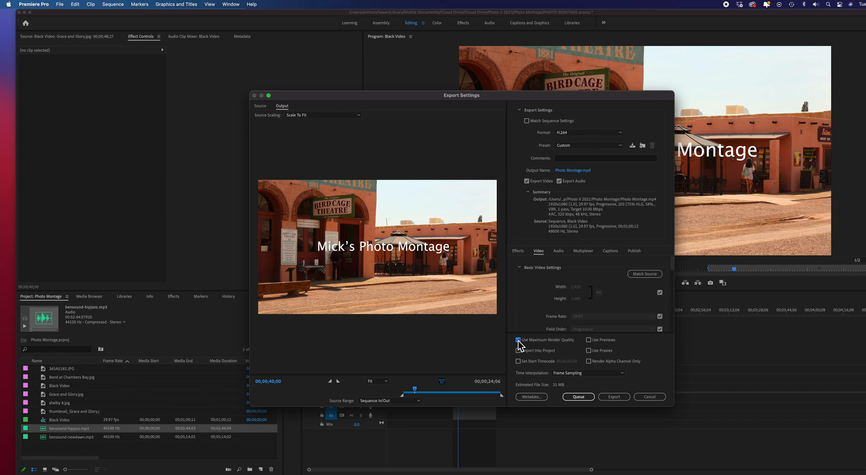
{"action": "left_click", "coordinate": [614, 397]}
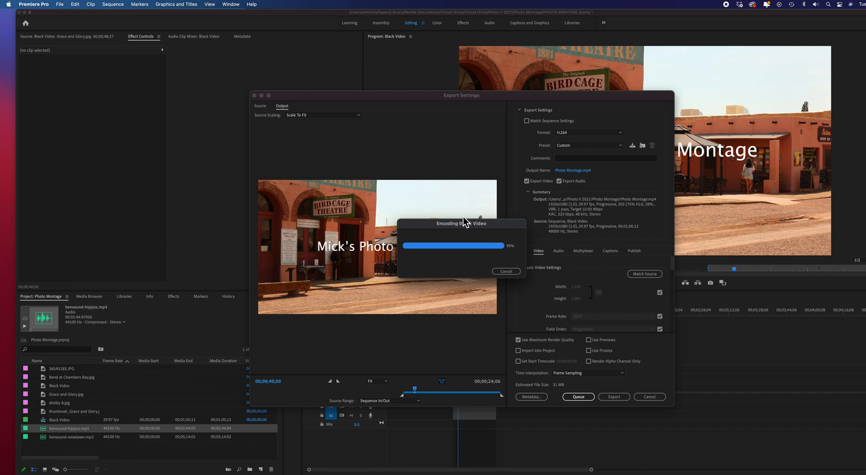
- Save the project as Photo Montage in the Photo Montage folder, replacing the existing project file
{"action": "left_click", "coordinate": [59, 4]}
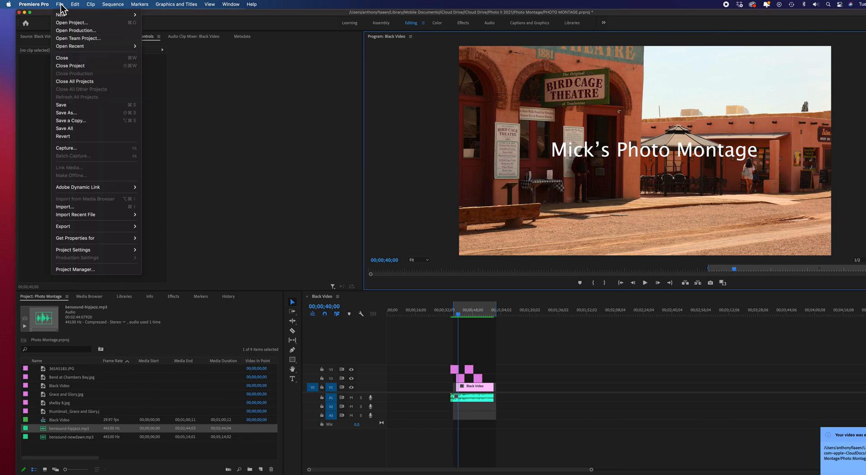
{"action": "left_click", "coordinate": [71, 115]}
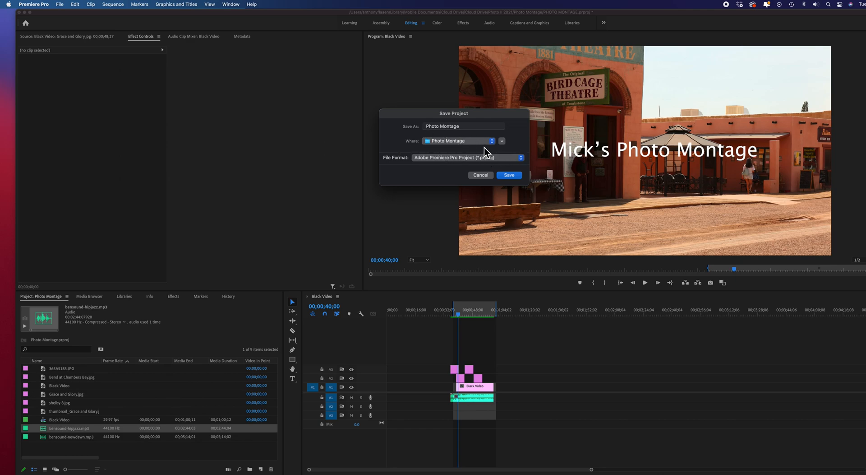
{"action": "left_click", "coordinate": [510, 177]}
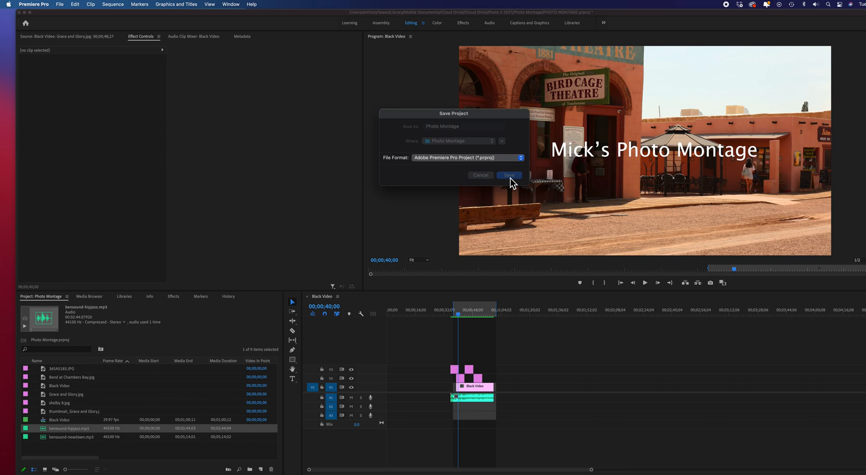
{"action": "left_click", "coordinate": [476, 207]}
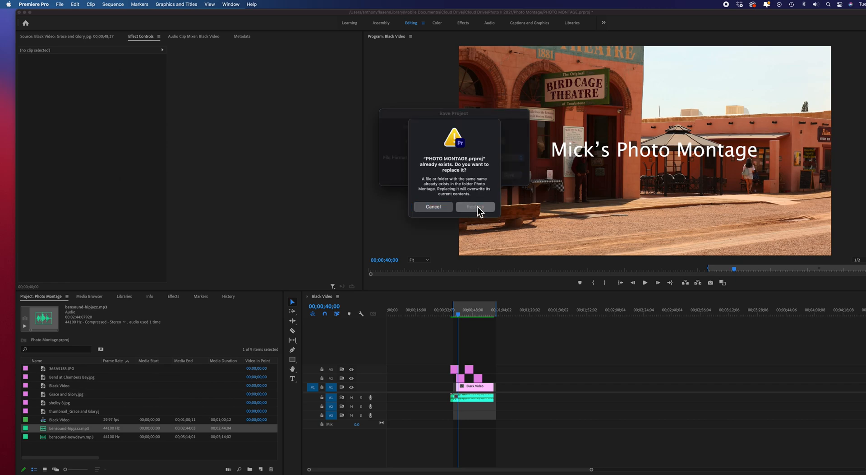